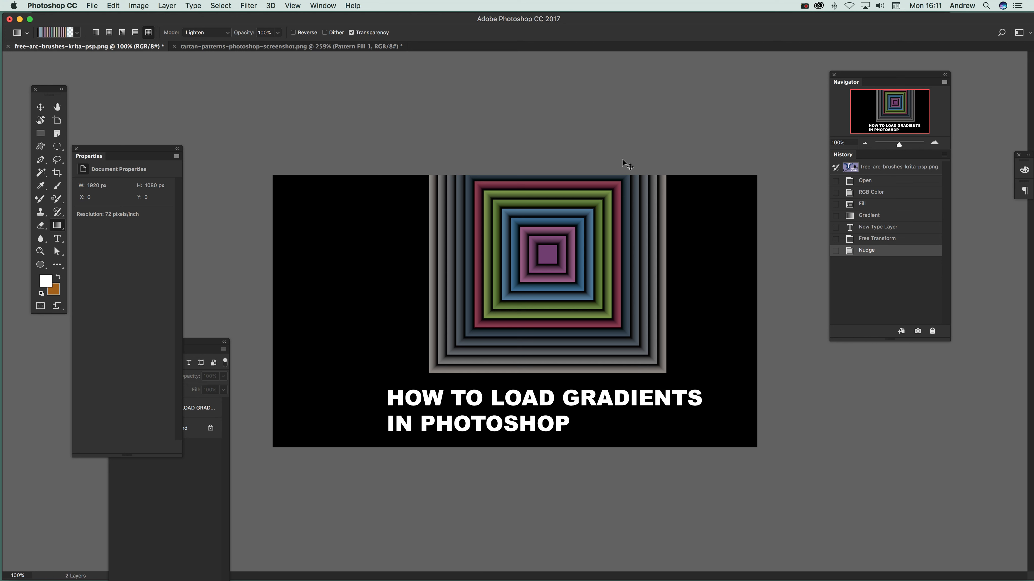
Switch to Finder and locate the Gradients folder inside the Presets folder of Adobe Photoshop CC 2017
key("super+Tab")
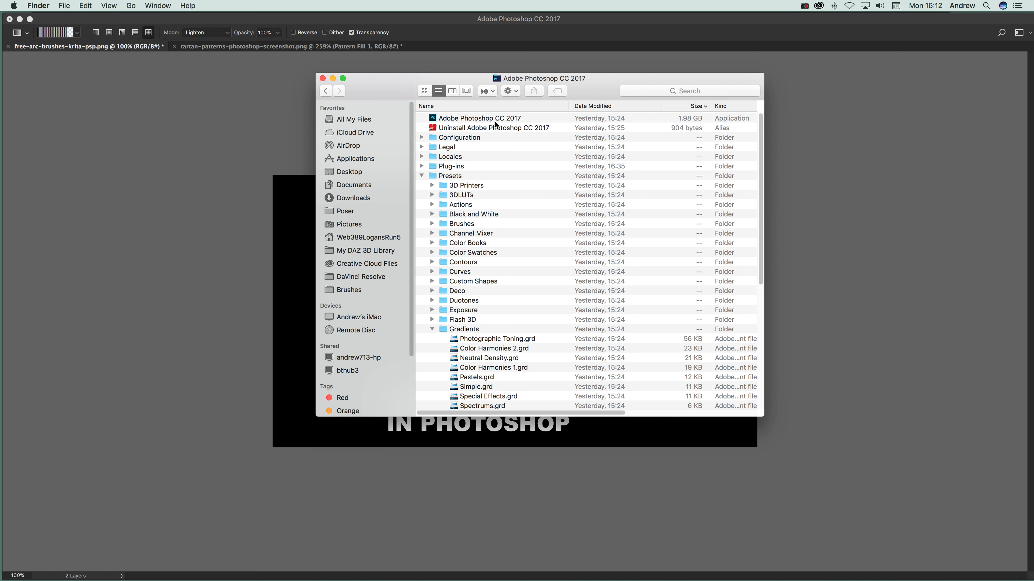
left_click(451, 177)
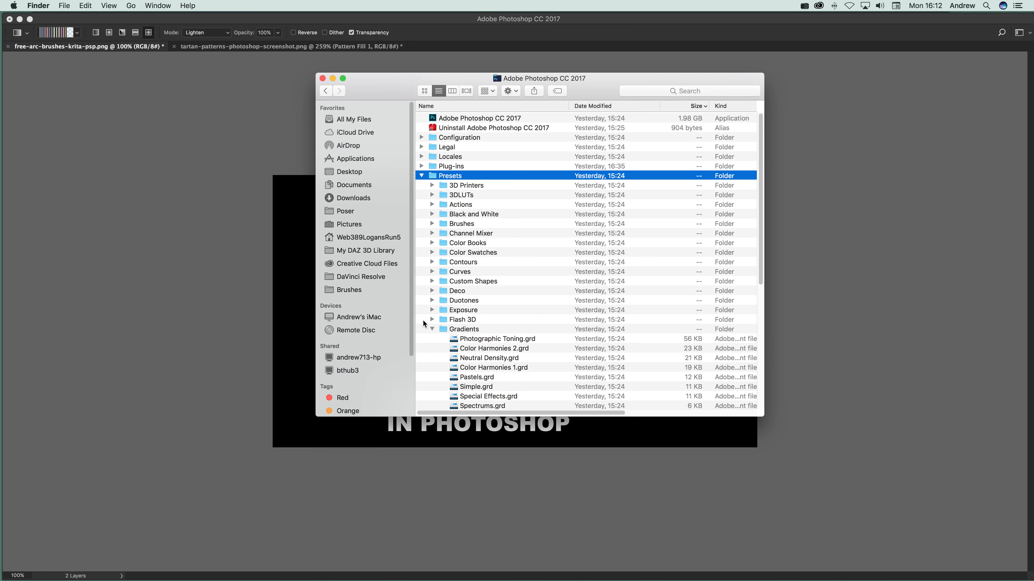
left_click(431, 310)
left_click(431, 311)
left_click(432, 320)
left_click(433, 320)
scroll(473, 341, "down", 2)
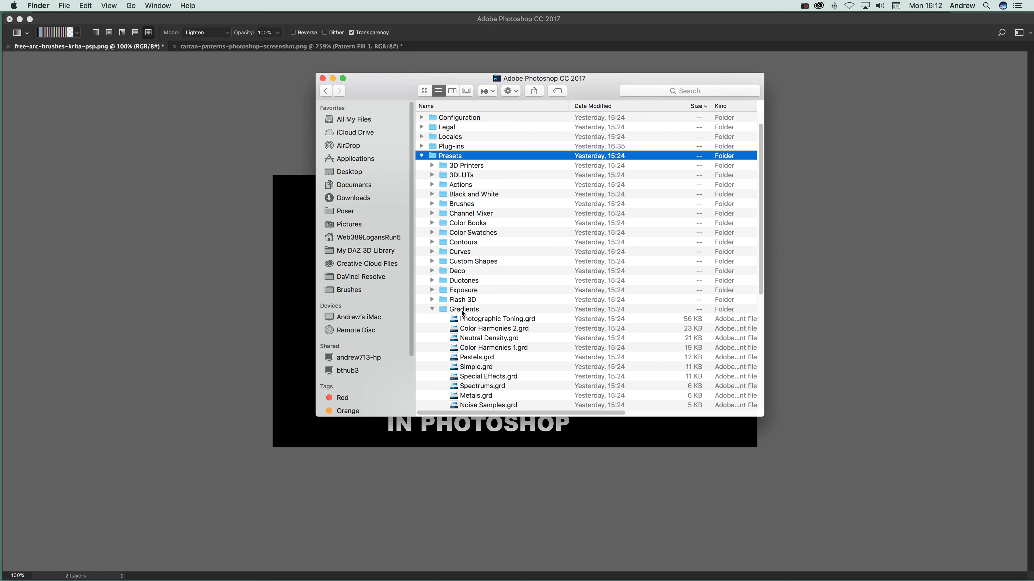
scroll(467, 314, "down", 2)
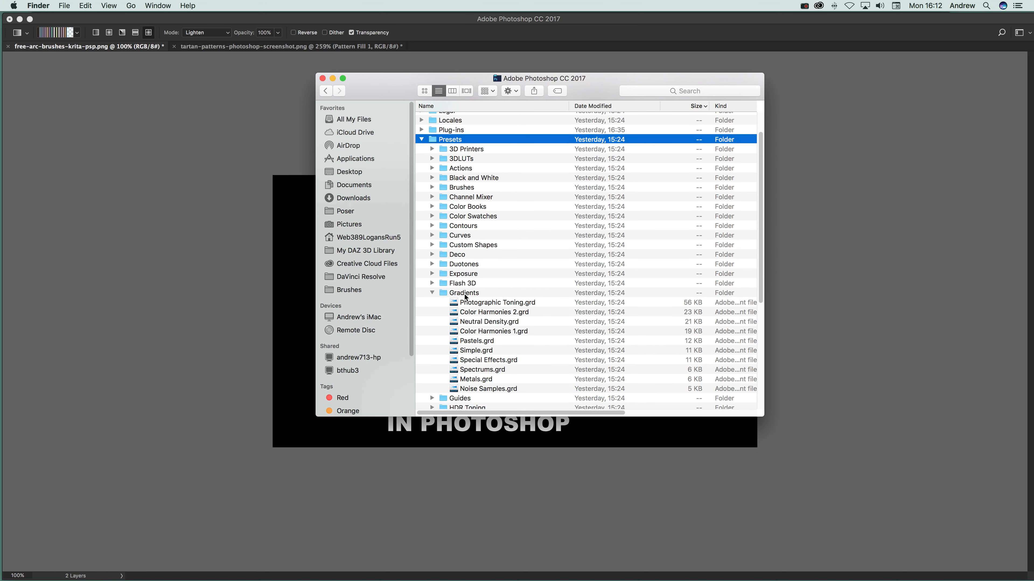
left_click(469, 295)
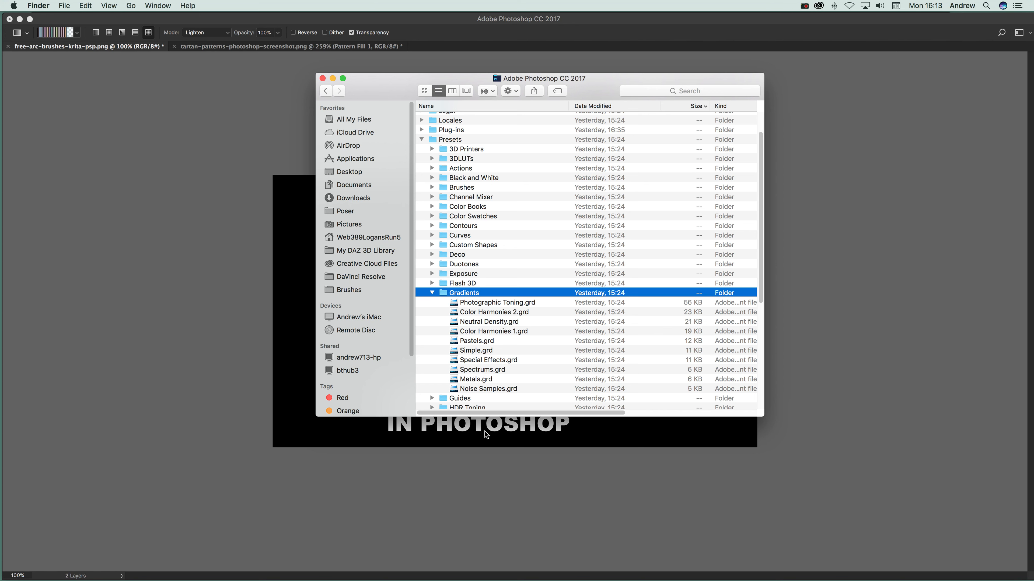
Switch back to Photoshop and examine the load options and installed gradient libraries offered by the gradient picker
left_click(261, 18)
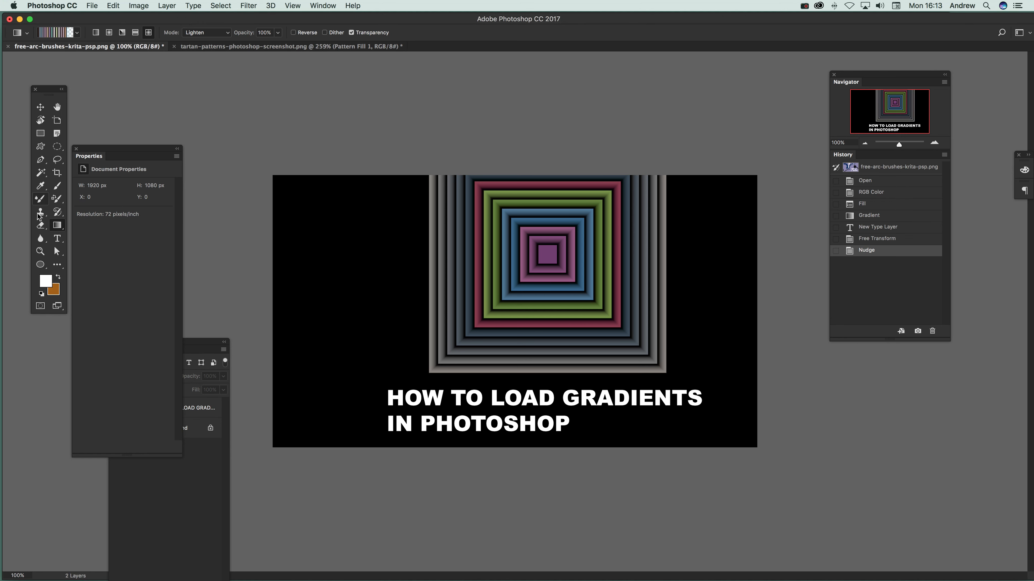
left_click(79, 35)
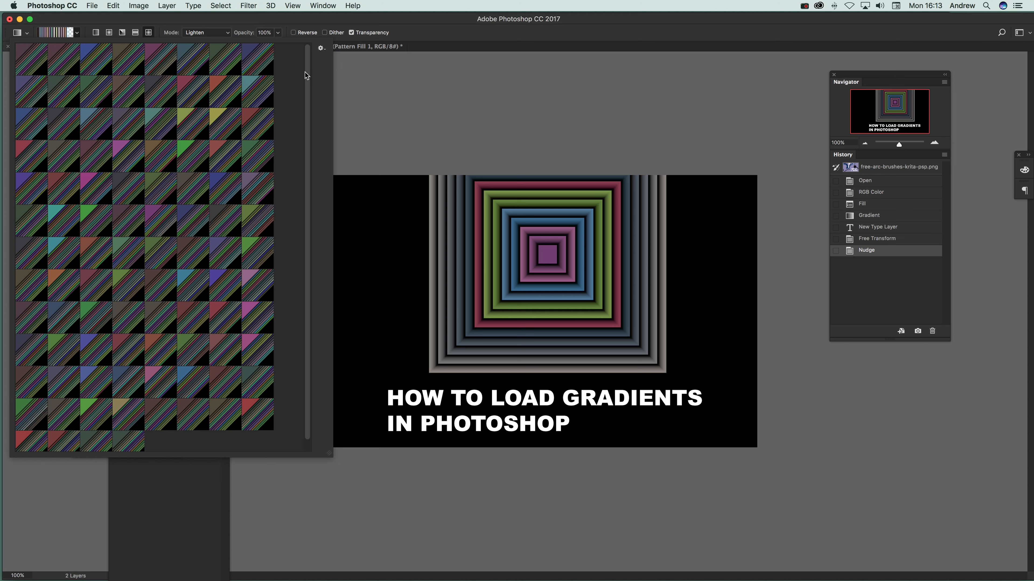
left_click(320, 48)
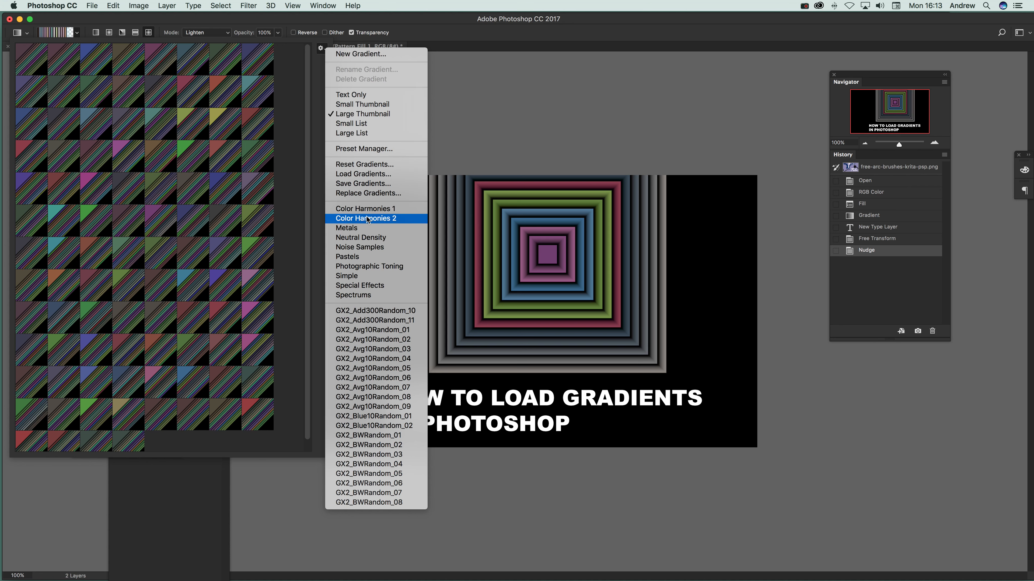
key("super+Tab")
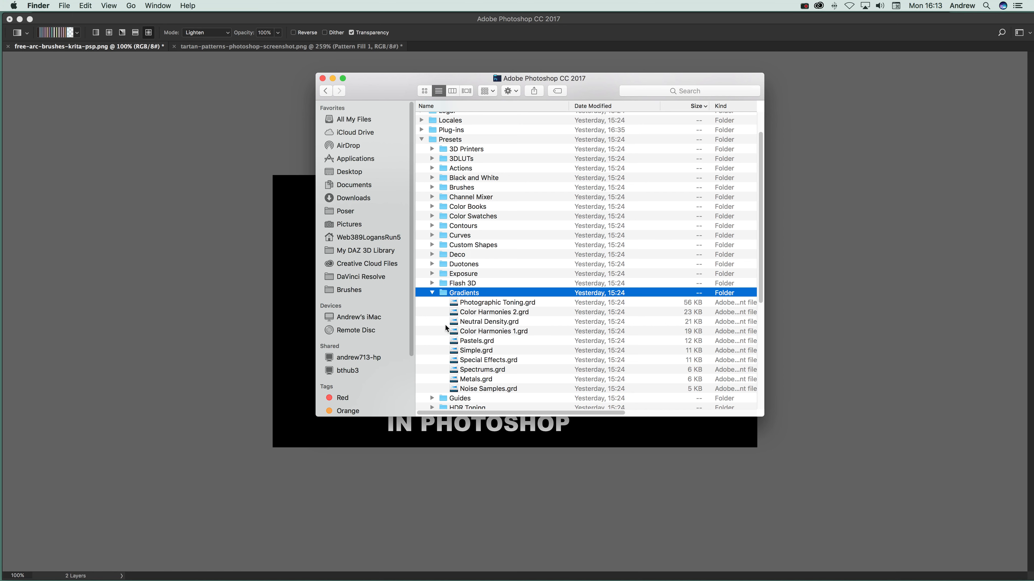
key("super+Tab")
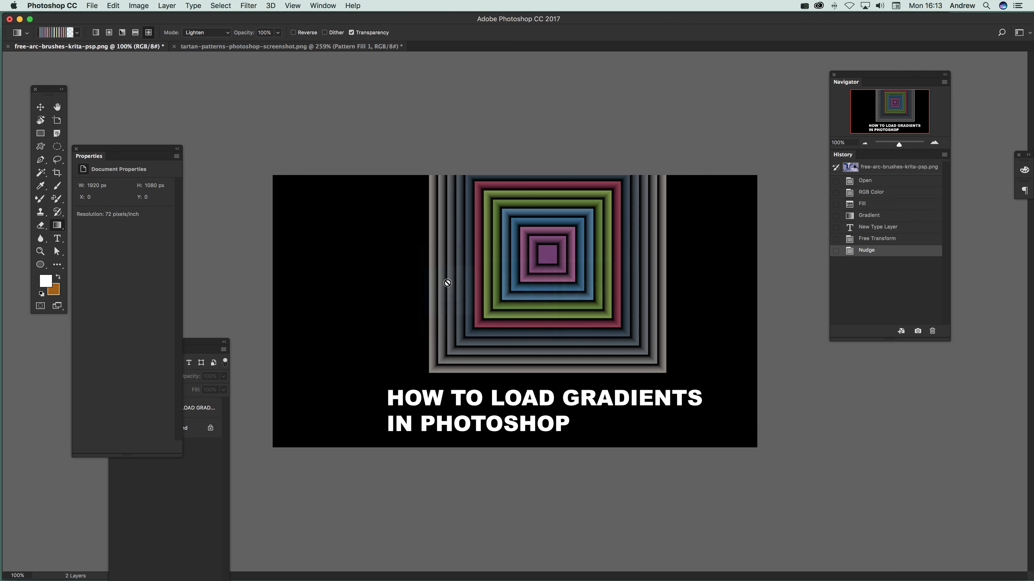
left_click(79, 36)
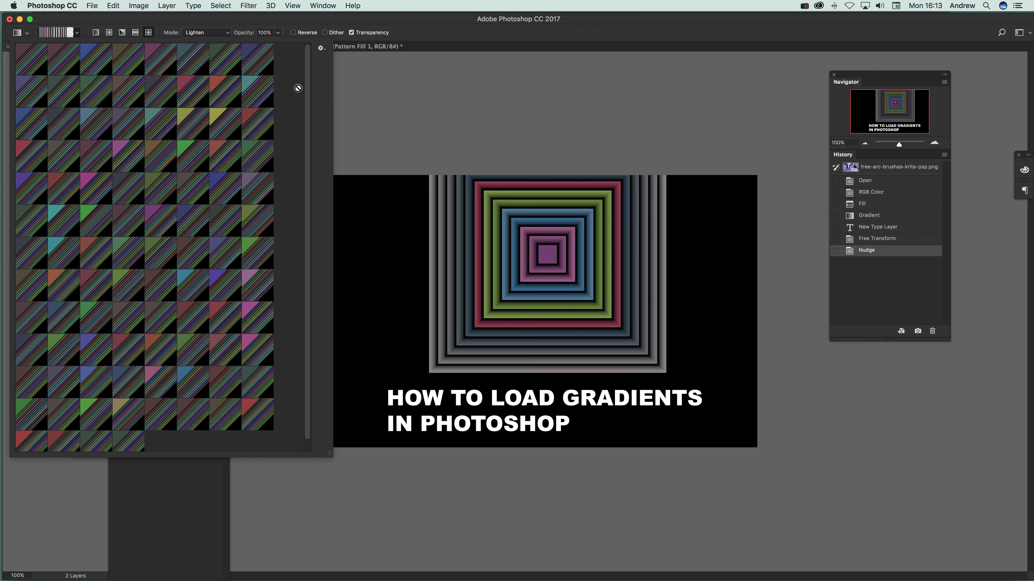
left_click(320, 48)
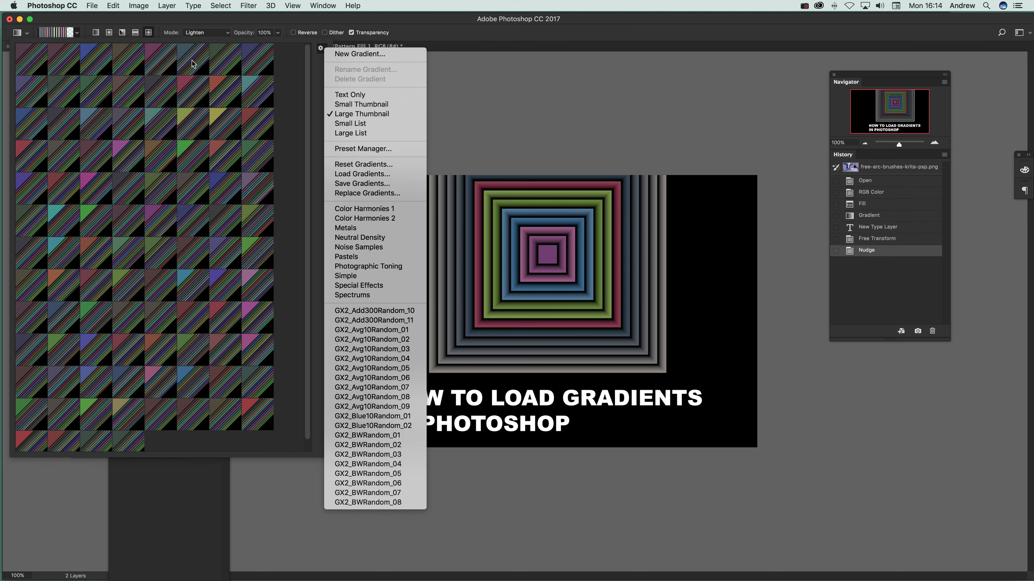
Set the Gradient tool's blend mode to Normal and its style to linear
left_click(202, 36)
left_click(204, 34)
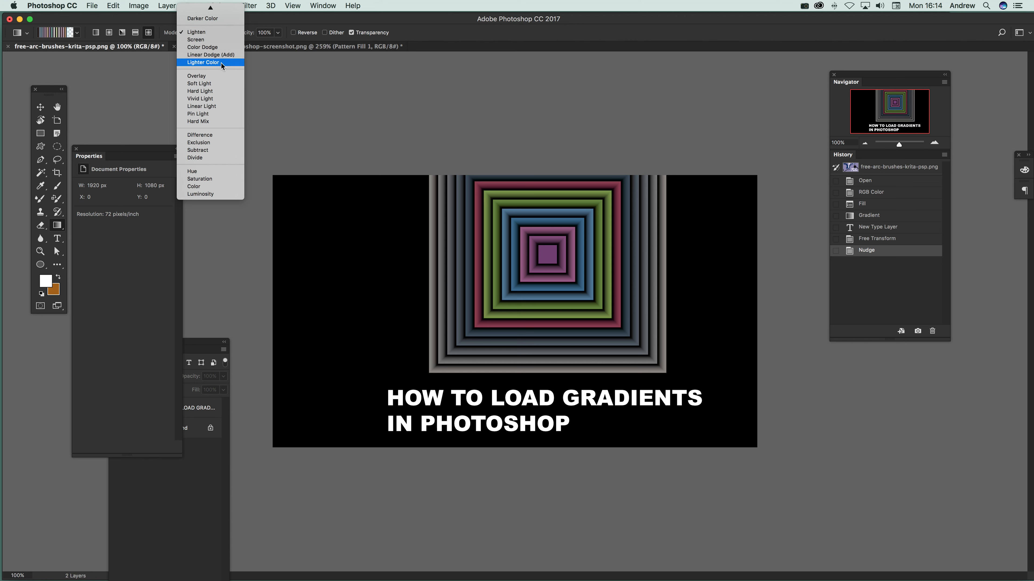
left_click(202, 12)
left_click(97, 35)
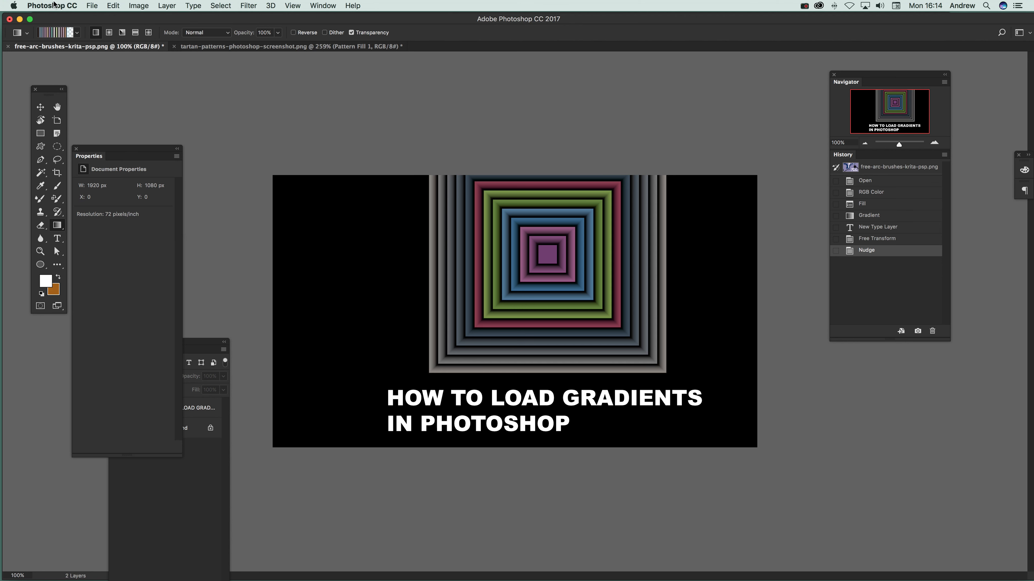
Flatten the image and draw three diagonal linear gradients across the canvas with the current preset
left_click(171, 9)
left_click(203, 398)
left_click_drag(393, 213, 695, 342)
left_click_drag(368, 205, 834, 447)
left_click_drag(328, 192, 567, 351)
Choose the Add300Random17 gradient preset and draw linear gradients across the canvas in several directions
left_click(77, 35)
left_click(69, 133)
left_click_drag(505, 212, 357, 499)
left_click_drag(614, 139, 500, 482)
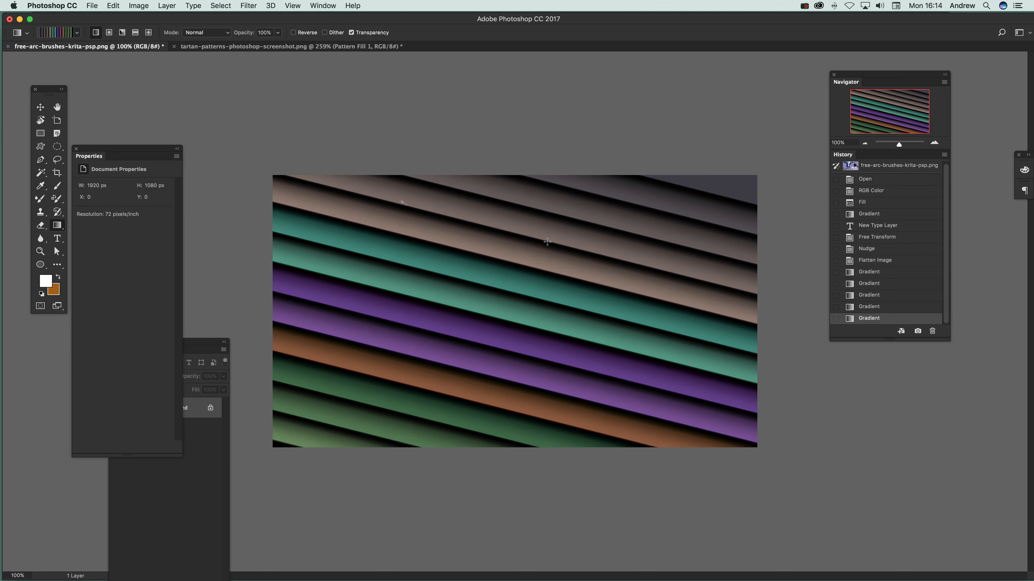
left_click_drag(404, 203, 803, 287)
Draw a radial gradient from the canvas's upper-left area, followed by an angle gradient from near its centre
left_click(109, 32)
left_click_drag(417, 213, 681, 319)
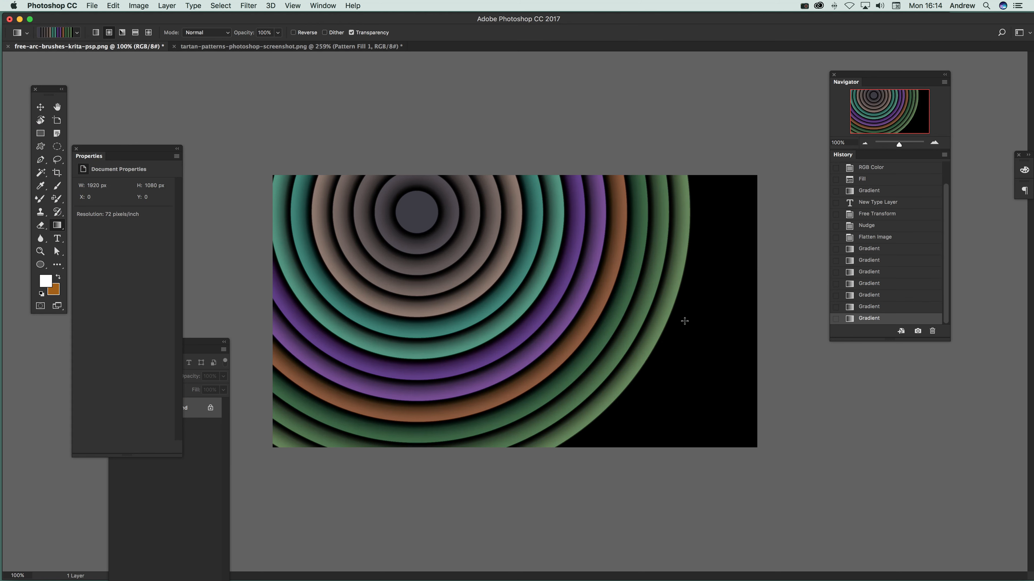
left_click(121, 33)
left_click_drag(458, 316, 336, 117)
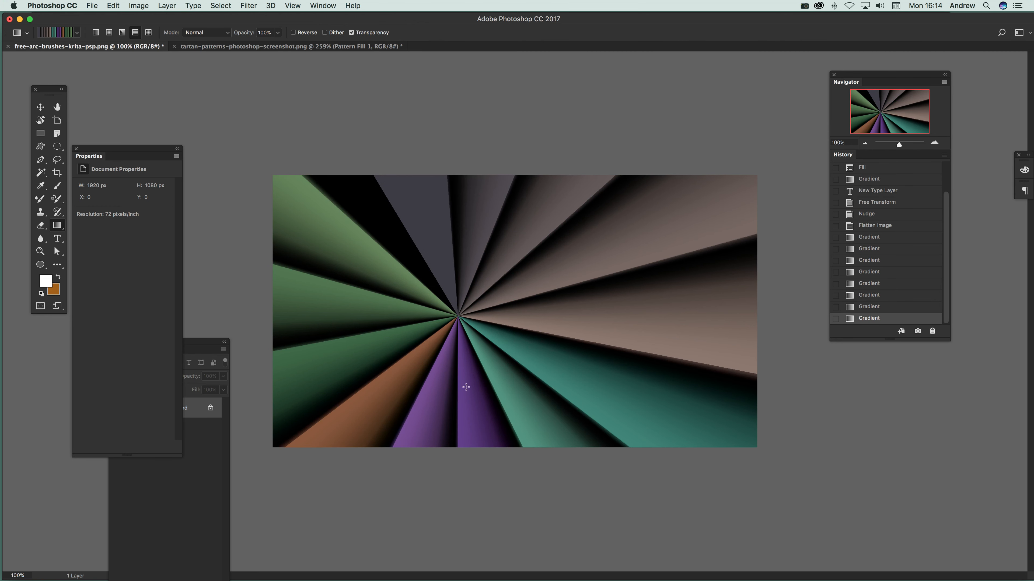
Draw a reflected gradient diagonally across the canvas, followed by a diamond gradient
left_click_drag(466, 387, 675, 163)
left_click(149, 32)
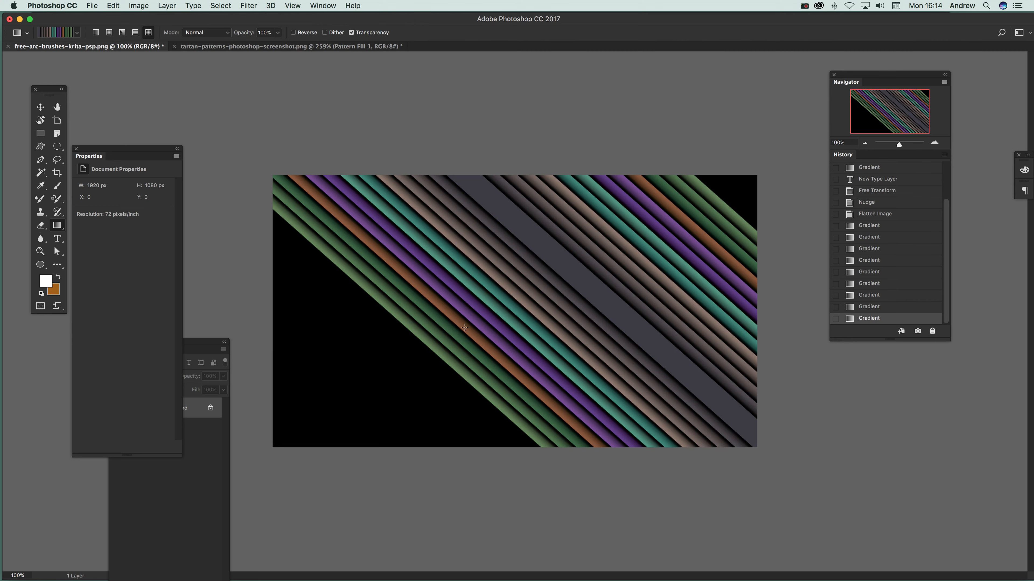
left_click_drag(464, 333, 293, 182)
Draw three angle gradients from different points on the canvas, viewing the Gradient Editor without changing the preset
left_click_drag(578, 249, 355, 392)
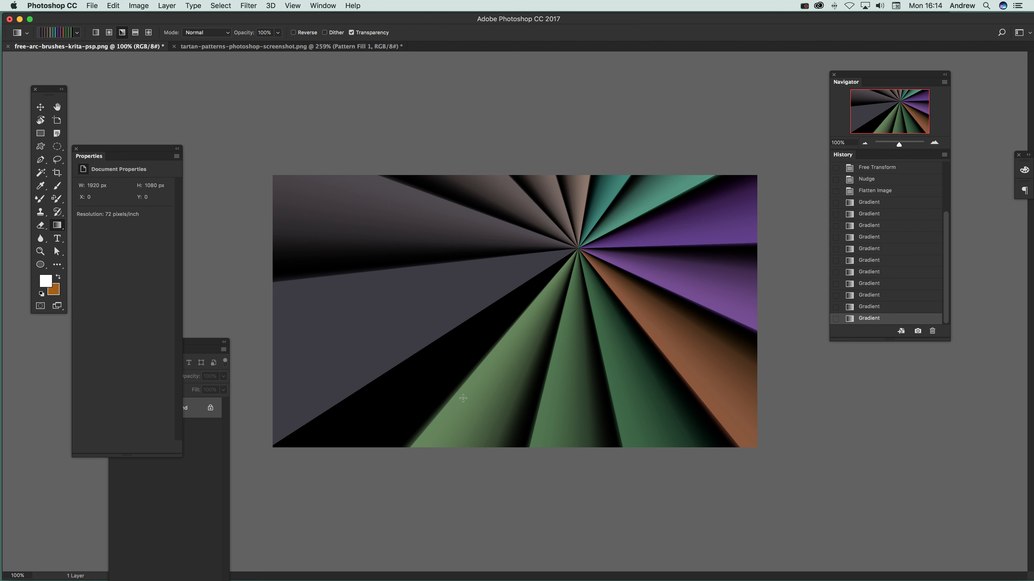
left_click(65, 32)
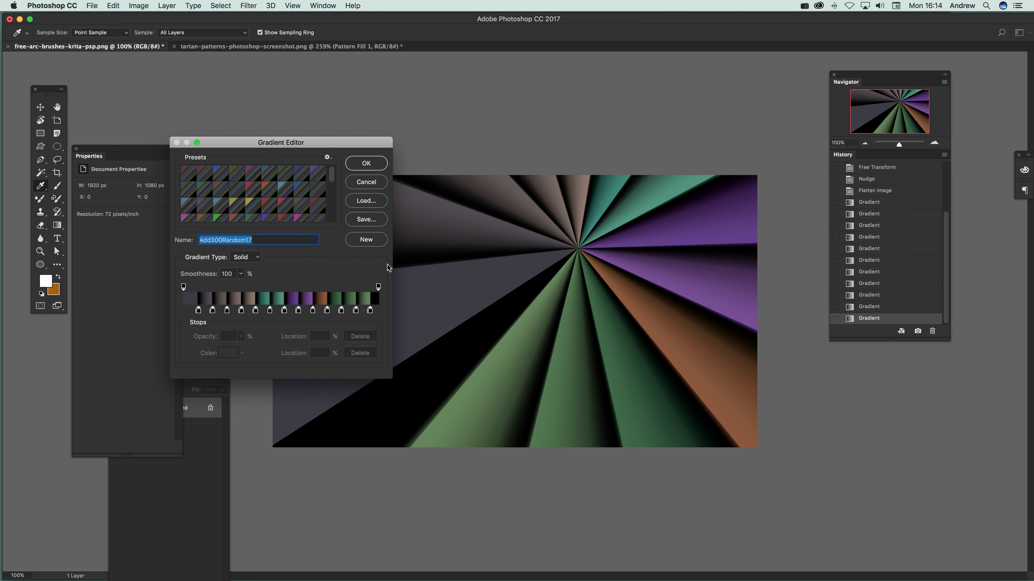
left_click(382, 182)
left_click_drag(569, 182, 391, 242)
left_click_drag(591, 313, 491, 185)
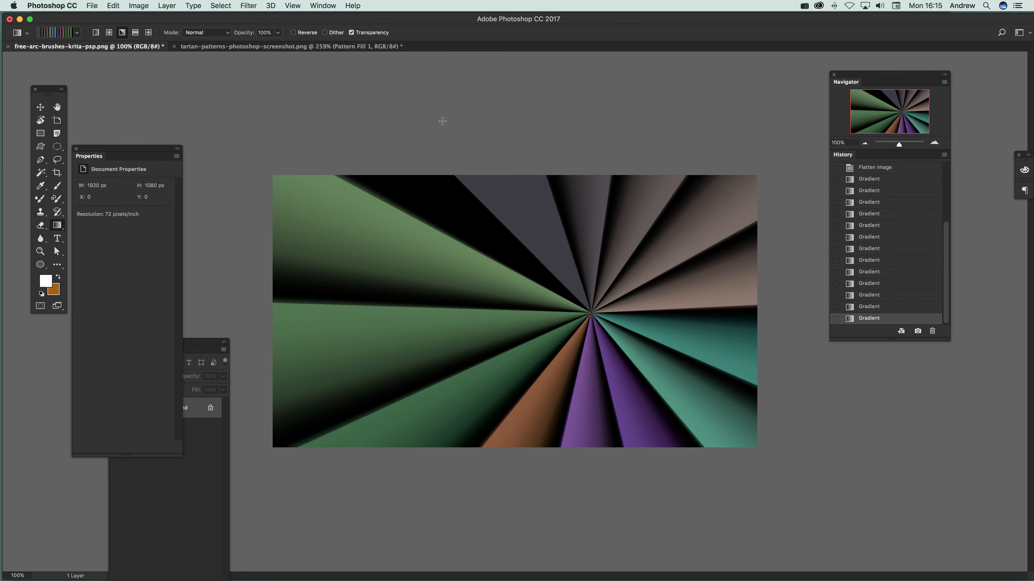
Open the Gradient Editor, try several presets and choose Add300Random99 at the end of the list
left_click(73, 34)
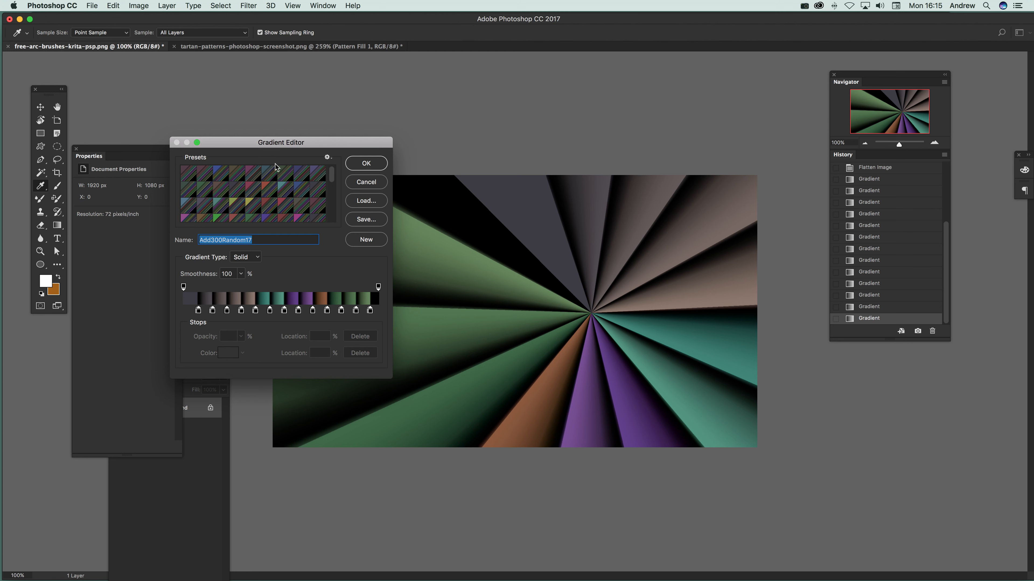
left_click(351, 181)
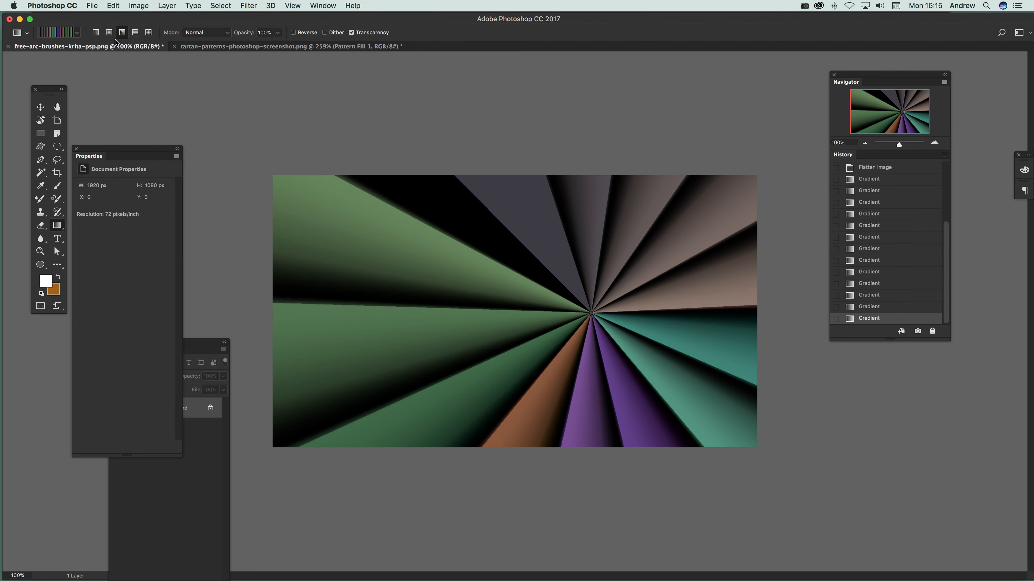
left_click(61, 33)
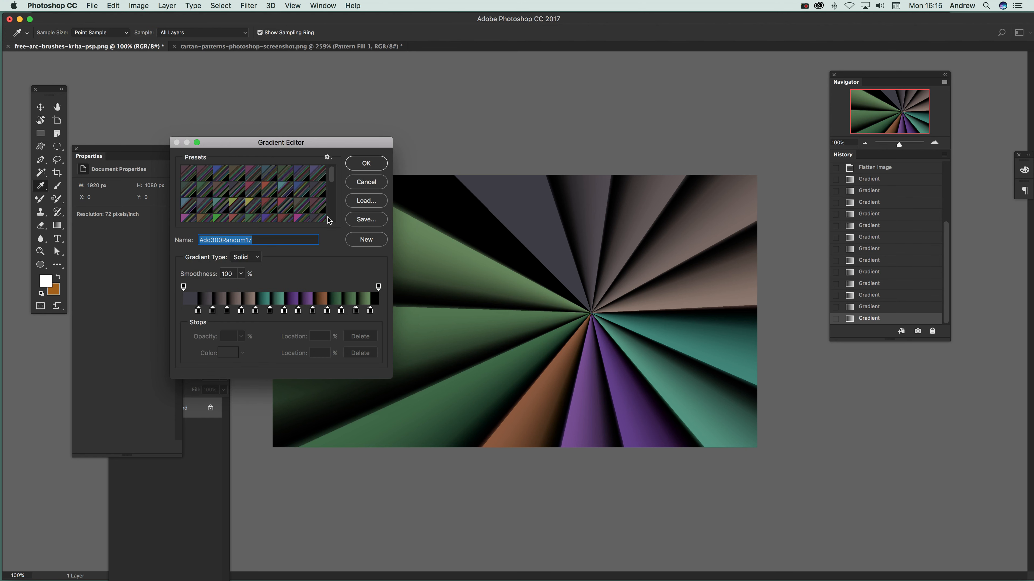
left_click(265, 180)
left_click(259, 204)
left_click(217, 180)
scroll(242, 204, "down", 3)
scroll(242, 204, "down", 5)
left_click(190, 215)
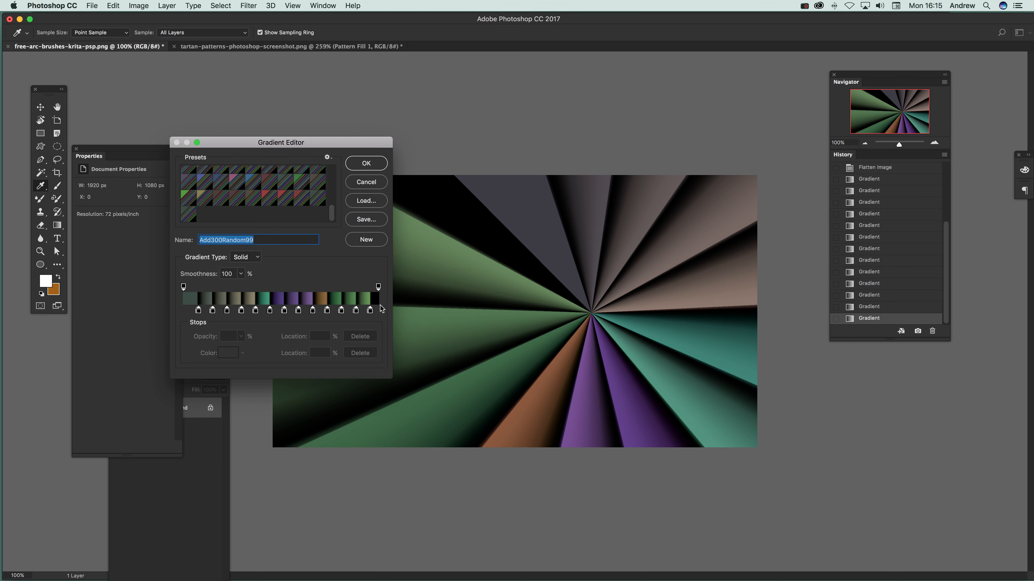
Move the gradient's end opacity stop to location 66%, set its opacity to 0% and accept the custom gradient
left_click_drag(379, 287, 313, 287)
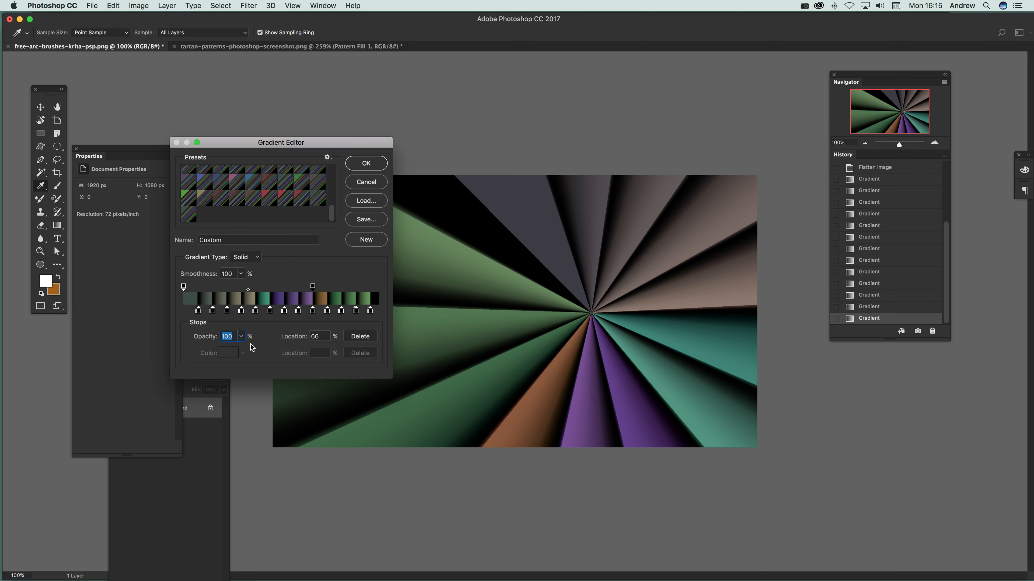
left_click(243, 337)
left_click_drag(224, 350, 171, 349)
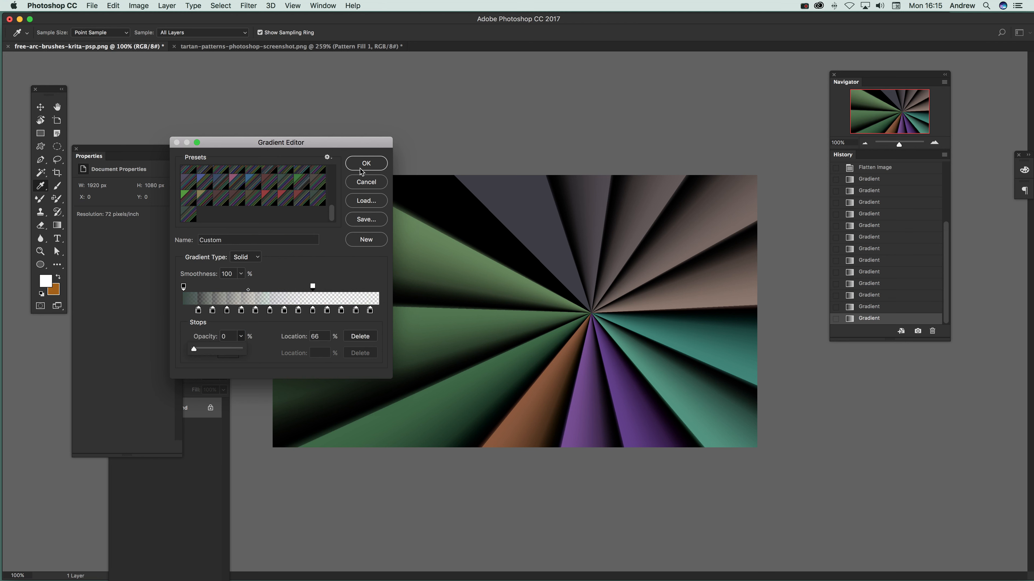
left_click(362, 168)
Layer seven angle gradients over the canvas from different points using the partly transparent custom gradient
left_click_drag(526, 256, 384, 317)
left_click_drag(576, 365, 409, 217)
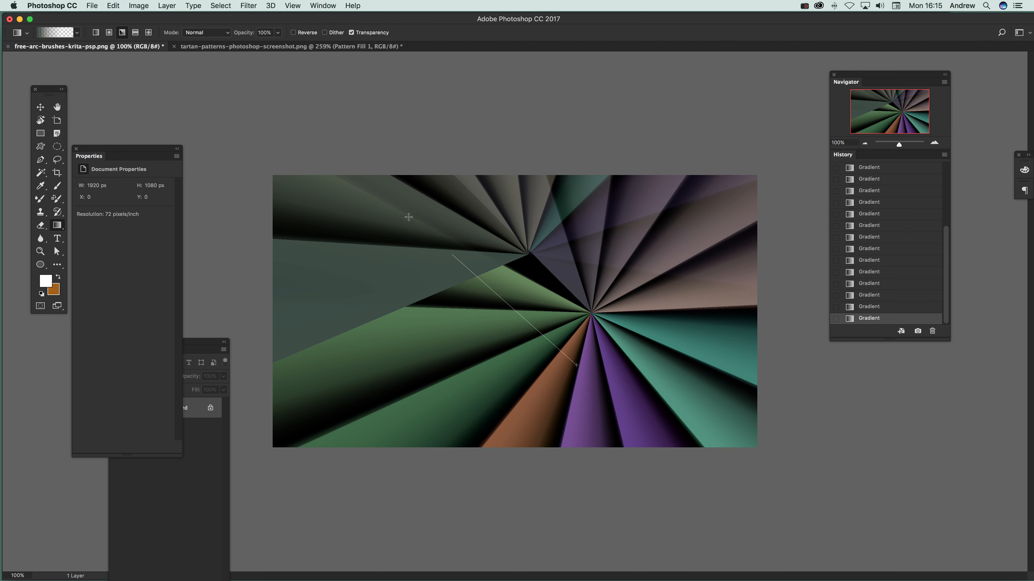
left_click_drag(511, 409, 557, 313)
left_click_drag(341, 257, 570, 380)
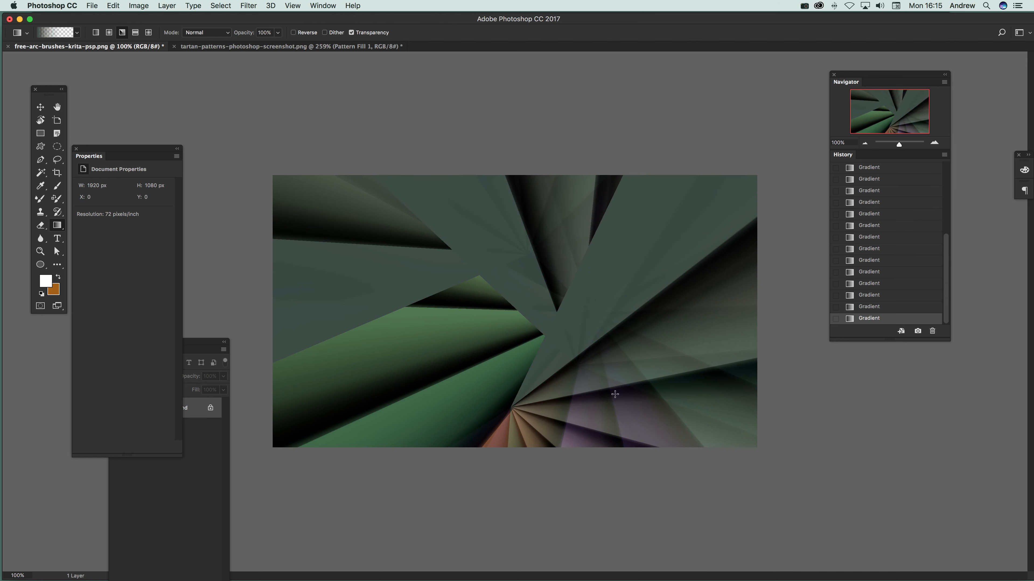
left_click_drag(588, 241, 382, 434)
left_click_drag(525, 299, 632, 387)
left_click_drag(512, 261, 447, 401)
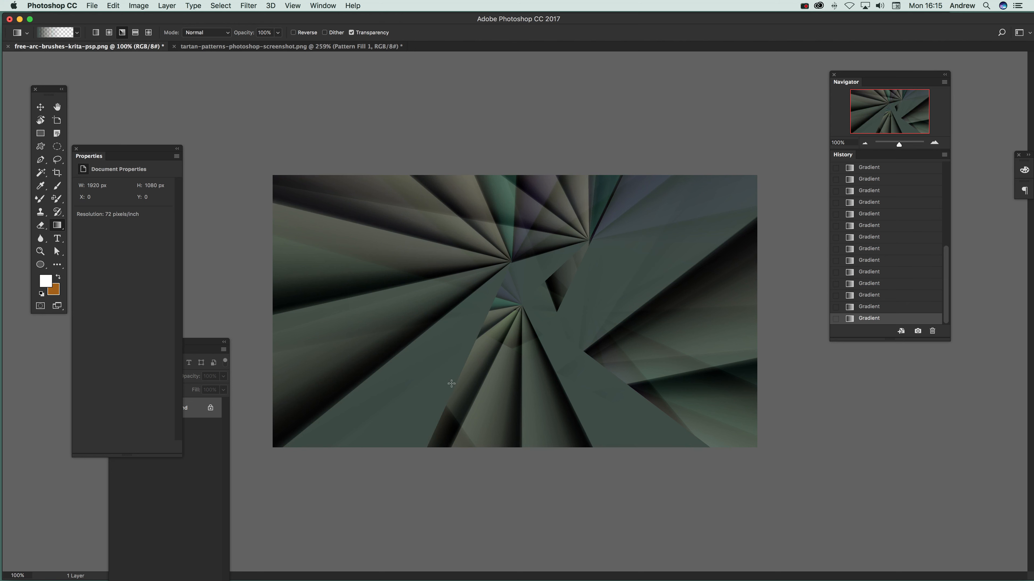
Add a gradient fill layer named Gradient Fill 1 using a striped red, green, magenta, blue and olive preset
left_click(166, 5)
mouse_move(222, 132)
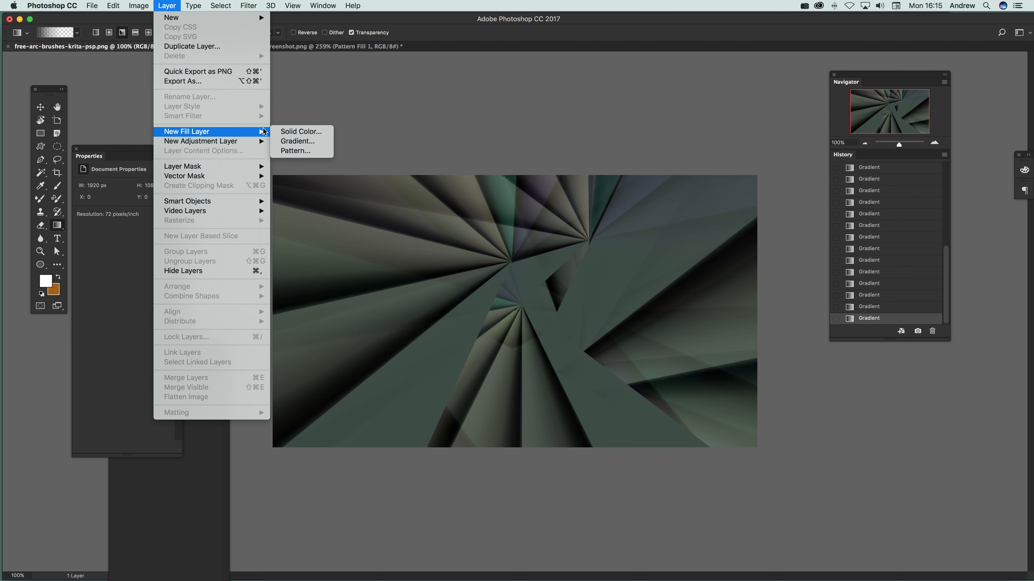
left_click(317, 143)
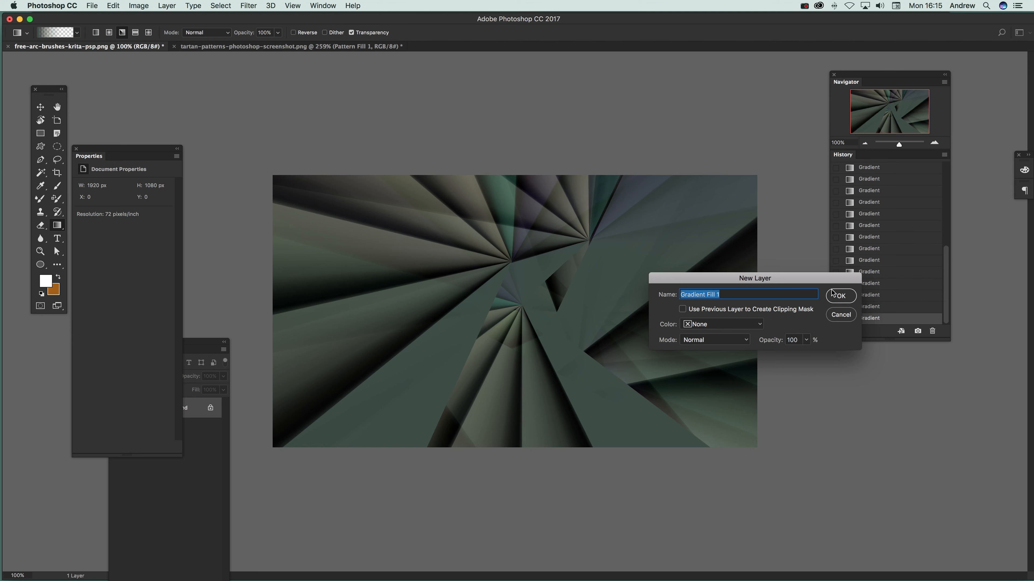
left_click(835, 294)
left_click(506, 281)
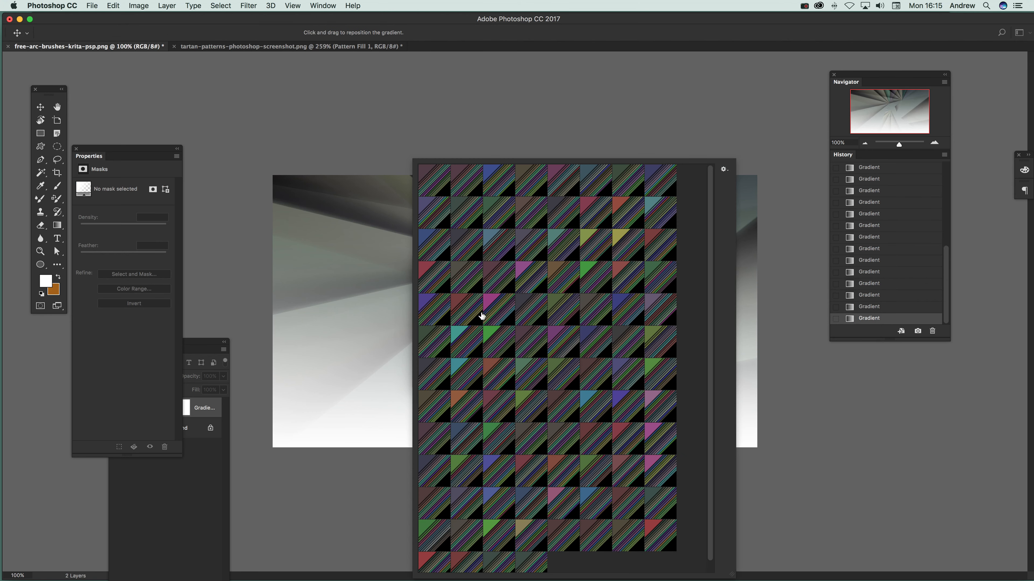
left_click(466, 310)
left_click(766, 123)
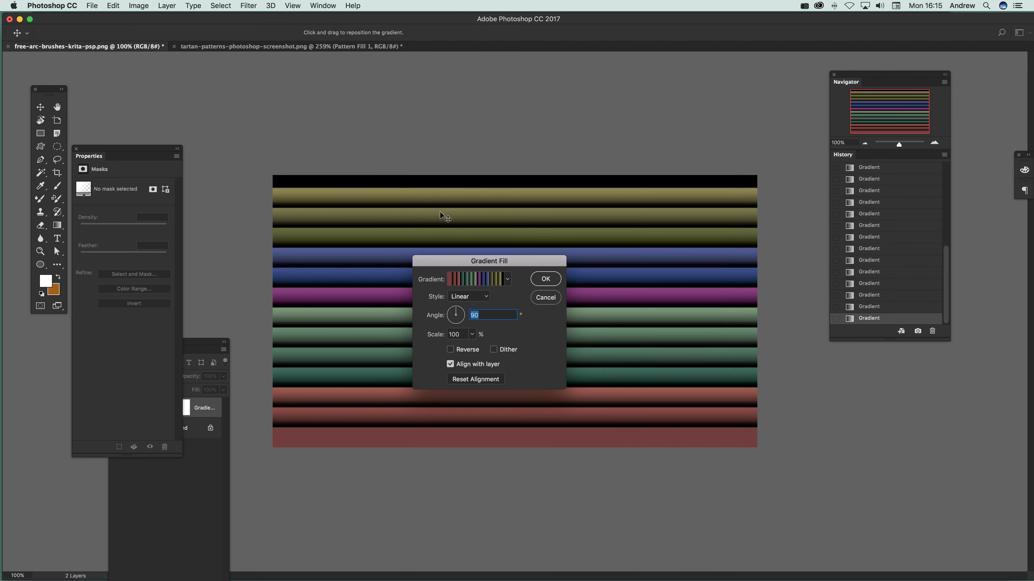
left_click(546, 279)
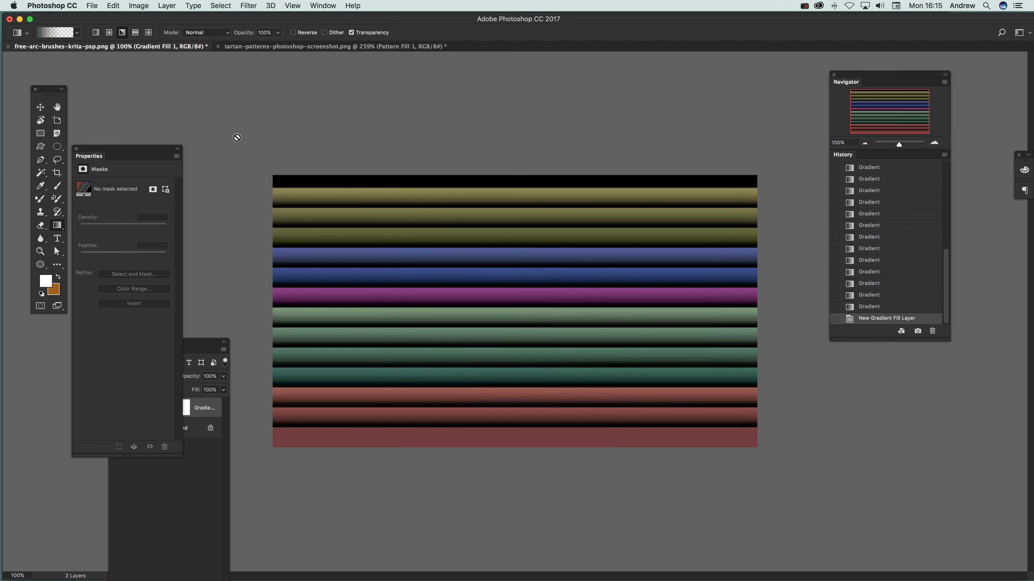
Flatten the image and overlay three angle gradients in Difference blending mode across the striped canvas
left_click(166, 5)
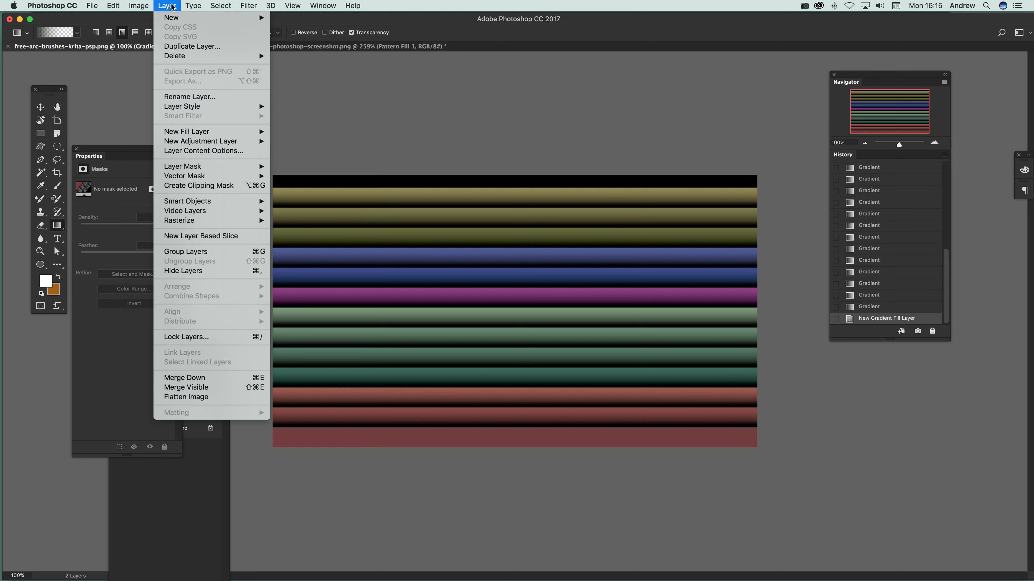
left_click(200, 398)
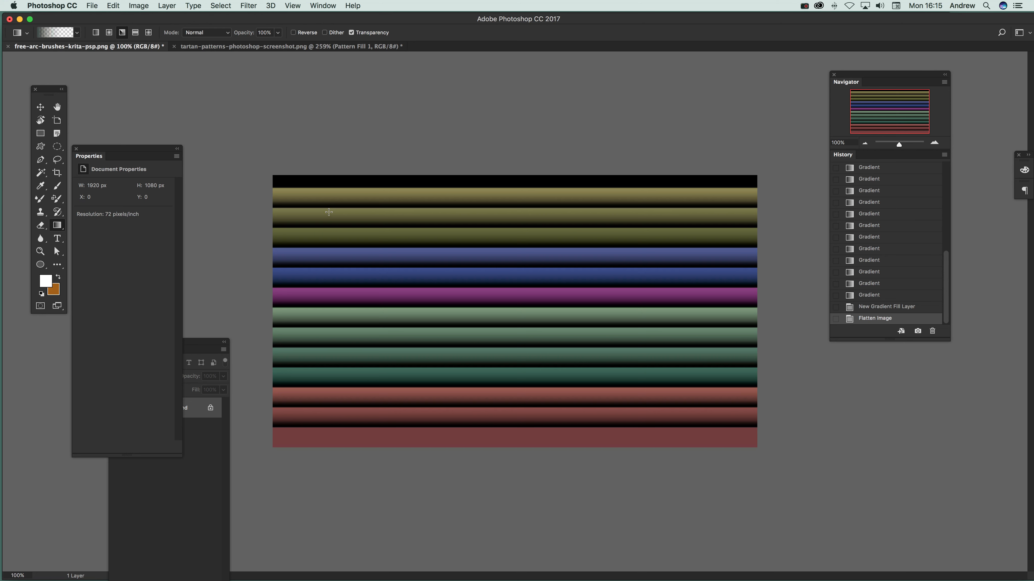
left_click(207, 33)
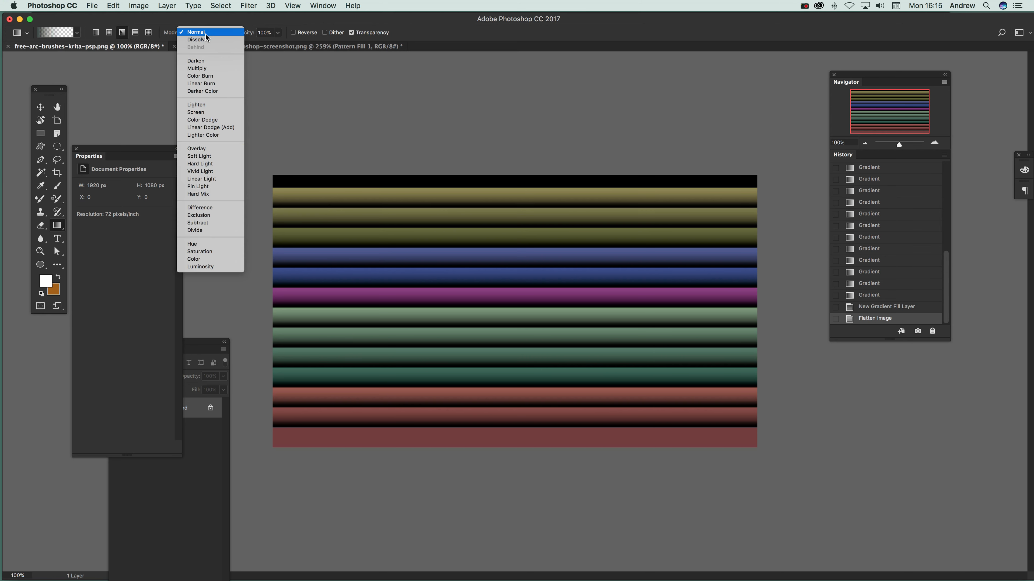
left_click(199, 207)
left_click_drag(291, 196, 731, 347)
left_click_drag(640, 123, 155, 520)
left_click_drag(640, 176, 659, 459)
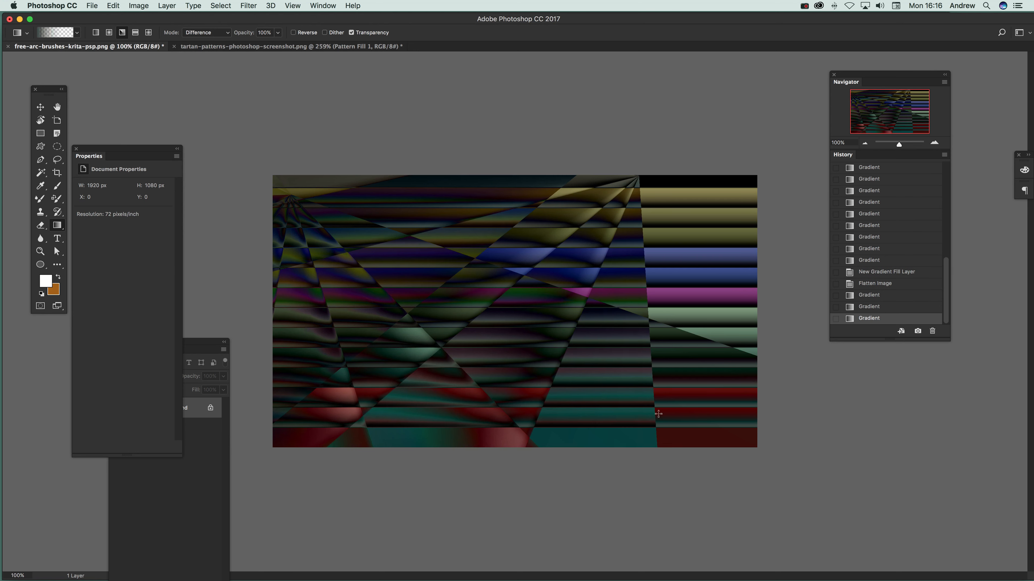
left_click(248, 5)
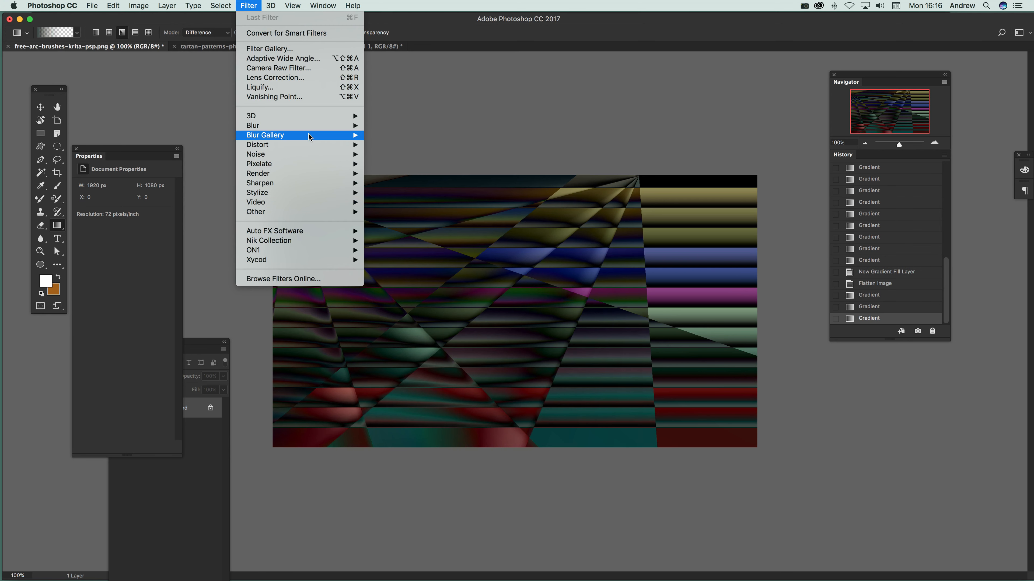
mouse_move(310, 144)
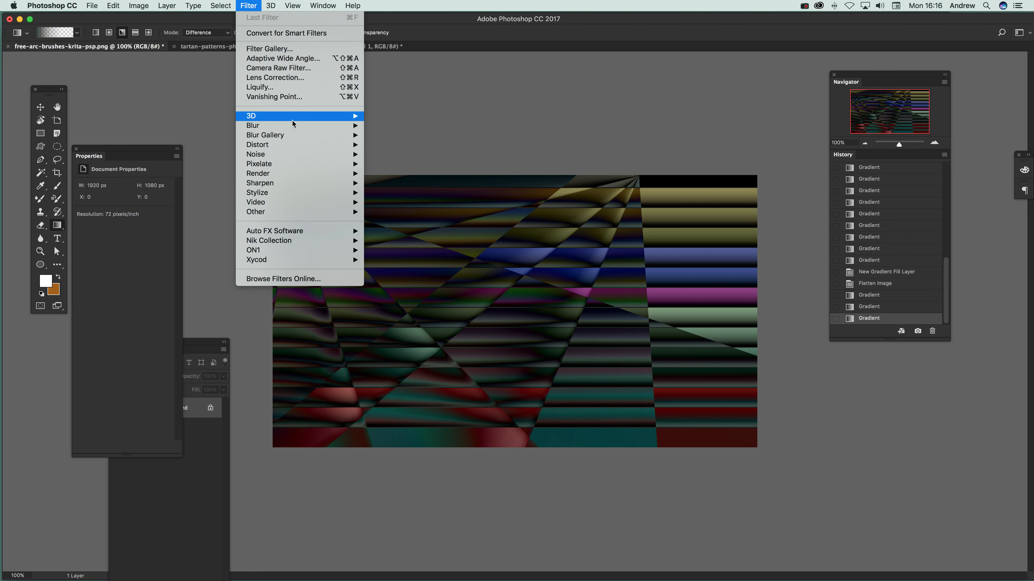
left_click(618, 237)
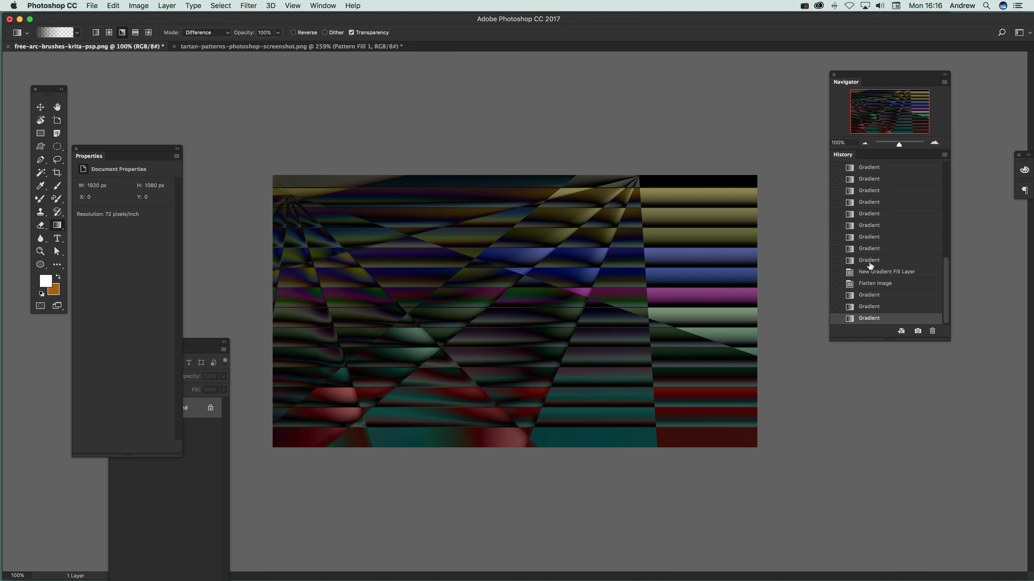
scroll(875, 225, "up", 10)
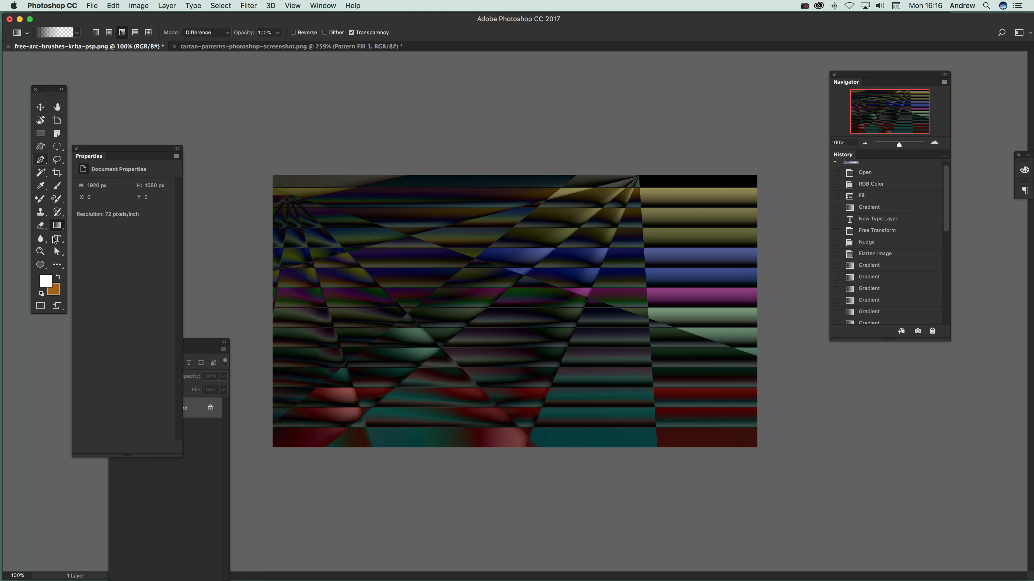
Compare the gradient 1 and Gradient 2 tool presets, return to gradient 1 and view the available gradient swatches
left_click(27, 34)
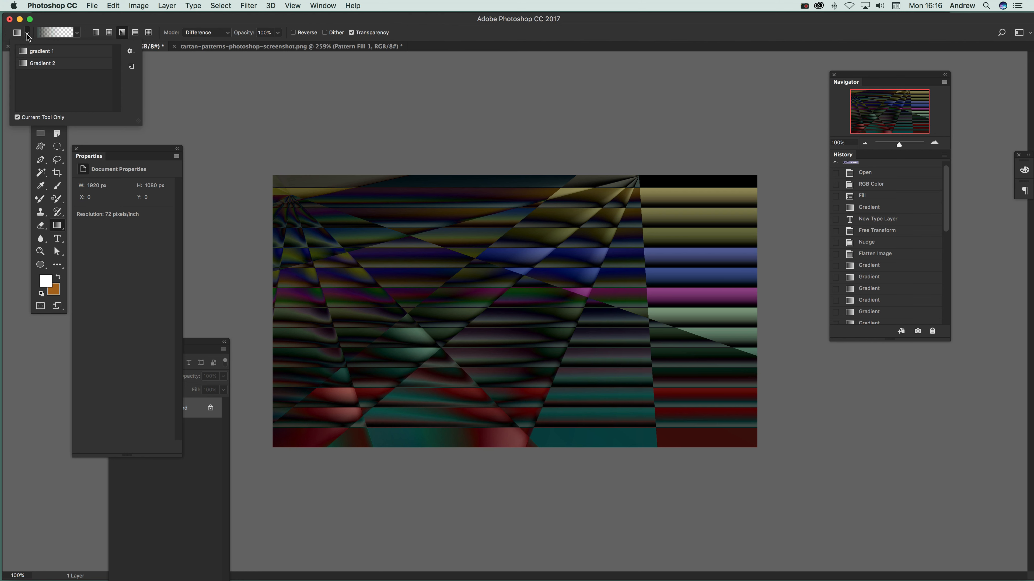
left_click(41, 53)
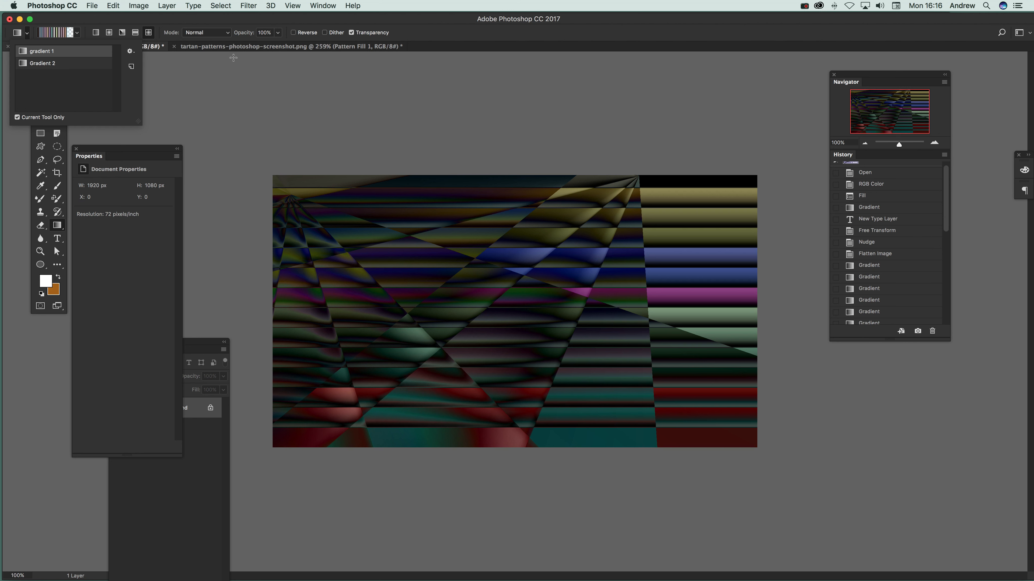
left_click(58, 64)
left_click(56, 55)
left_click(308, 26)
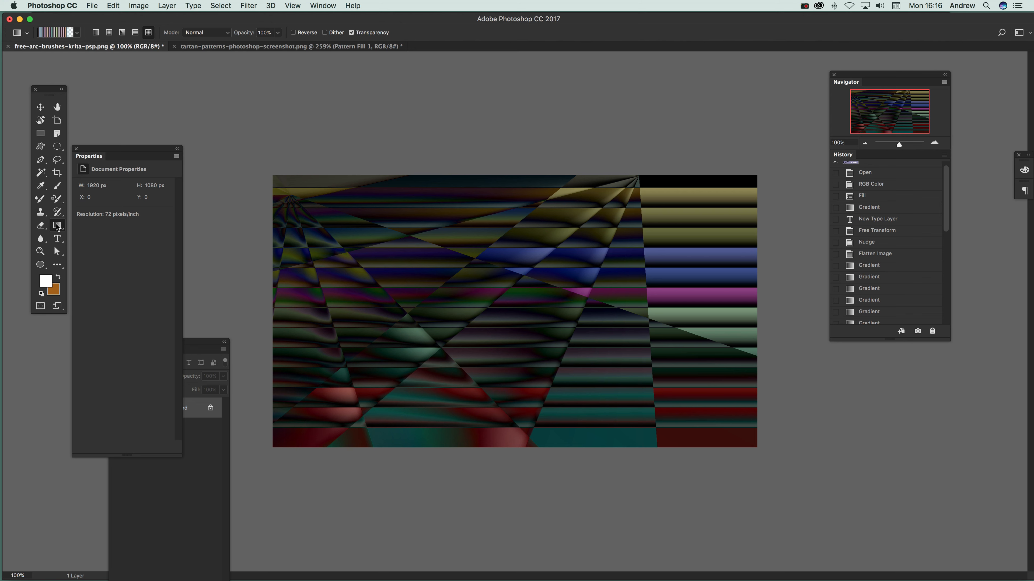
left_click(77, 32)
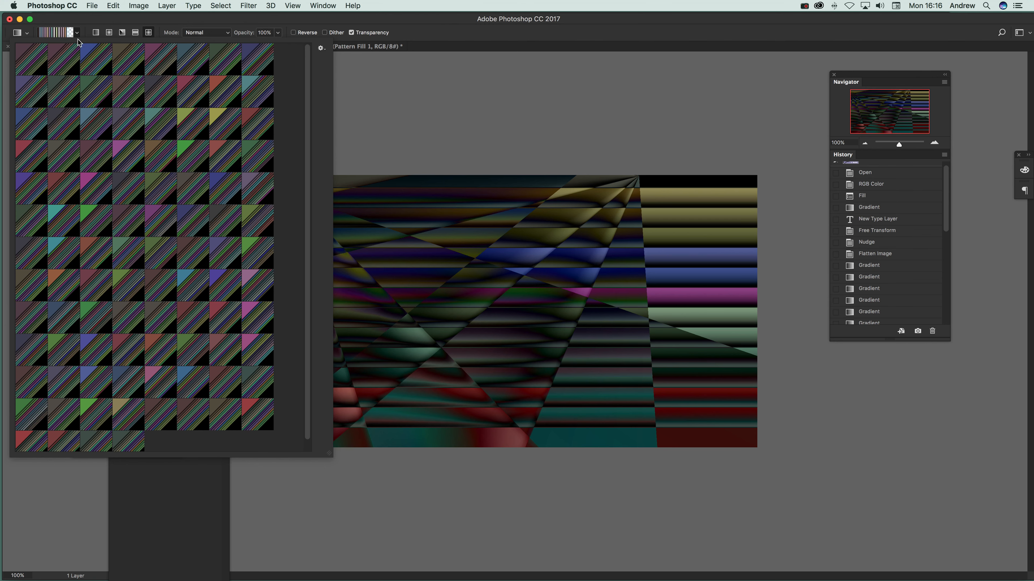
left_click(83, 25)
Switch between the two saved gradient tool presets and keep Gradient 2 as the active one
left_click(28, 32)
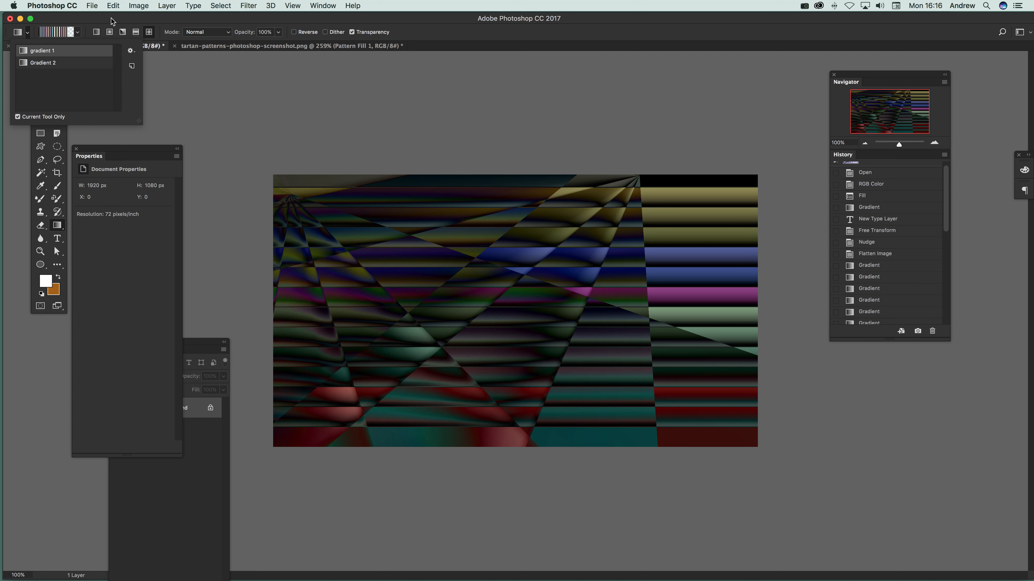
left_click(59, 65)
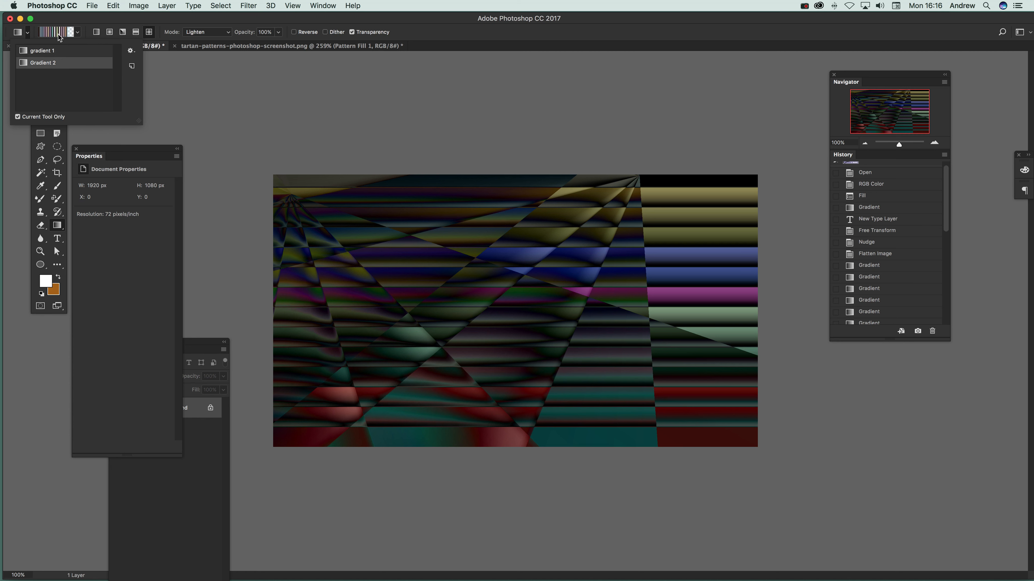
left_click(63, 52)
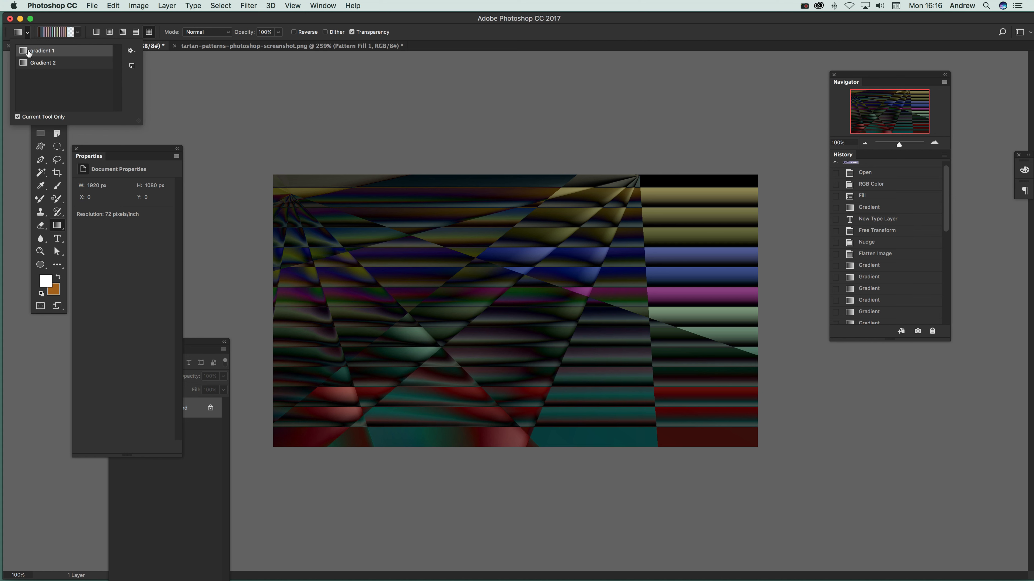
left_click(42, 63)
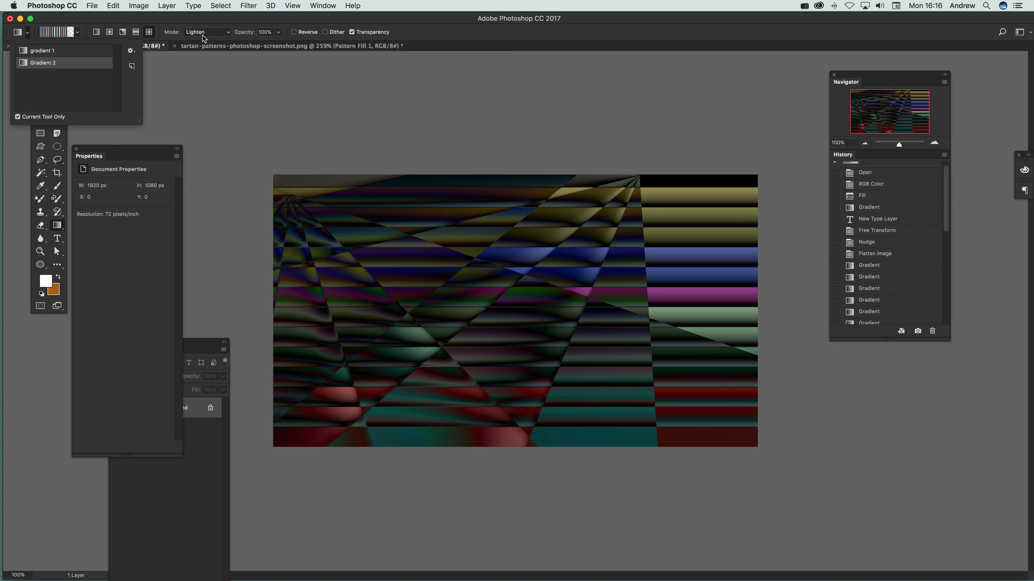
left_click(346, 106)
Cover the canvas with overlapping diamond gradients of varied sizes and angles in Lighten mode, starting from different points
left_click_drag(572, 220, 412, 355)
mouse_move(365, 320)
left_mouse_down()
mouse_move(385, 281)
mouse_move(390, 196)
left_mouse_up()
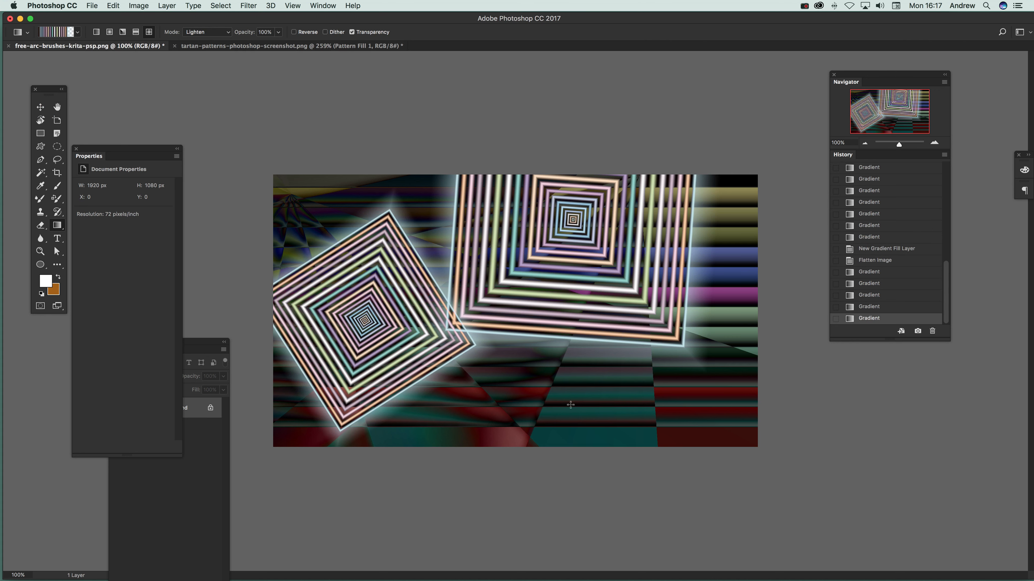
left_click_drag(569, 402, 541, 357)
left_click_drag(717, 398, 663, 452)
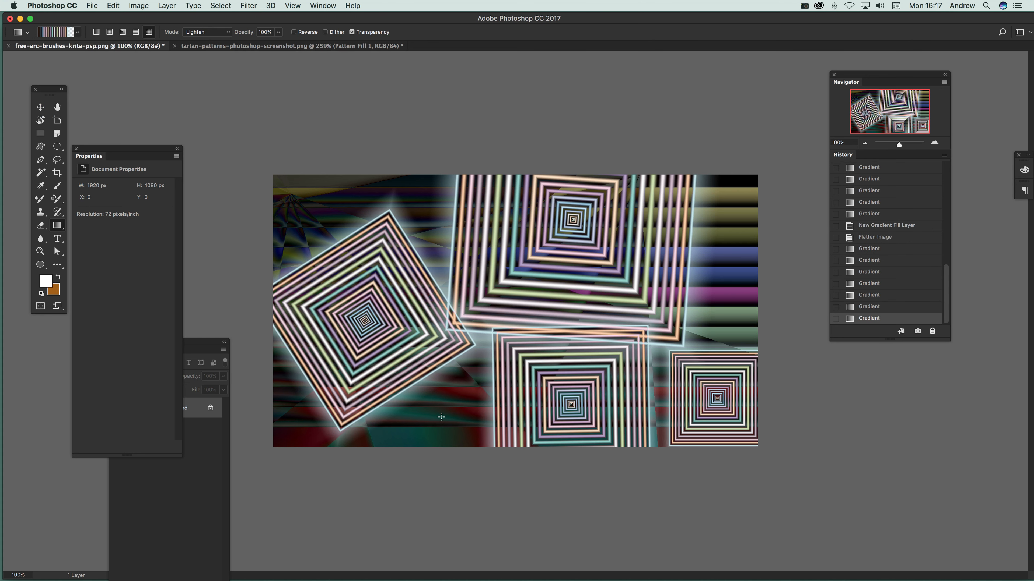
left_click_drag(441, 416, 473, 445)
left_click_drag(436, 199, 386, 107)
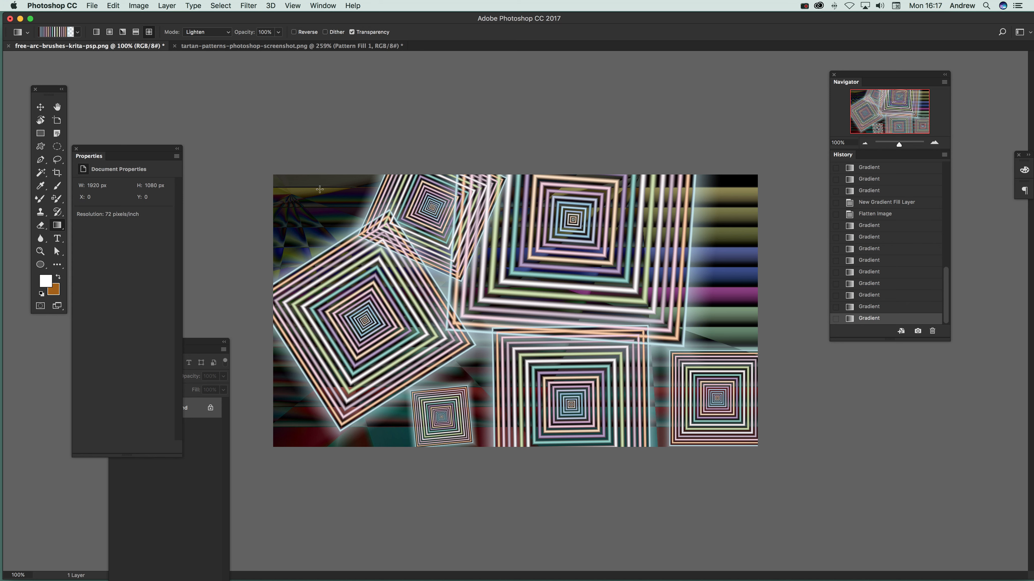
left_click_drag(320, 189, 246, 101)
left_click_drag(759, 223, 646, 339)
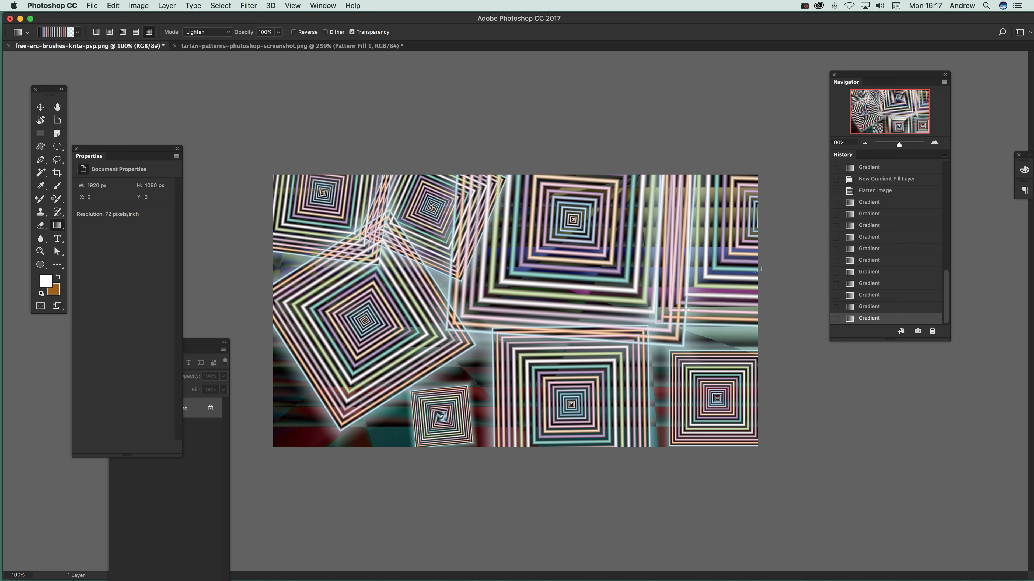
left_click_drag(686, 310, 642, 335)
left_click_drag(660, 283, 705, 427)
left_click_drag(636, 383, 581, 451)
left_click_drag(281, 393, 243, 448)
left_click_drag(388, 365, 392, 467)
left_click_drag(341, 403, 301, 495)
left_click_drag(246, 216, 397, 333)
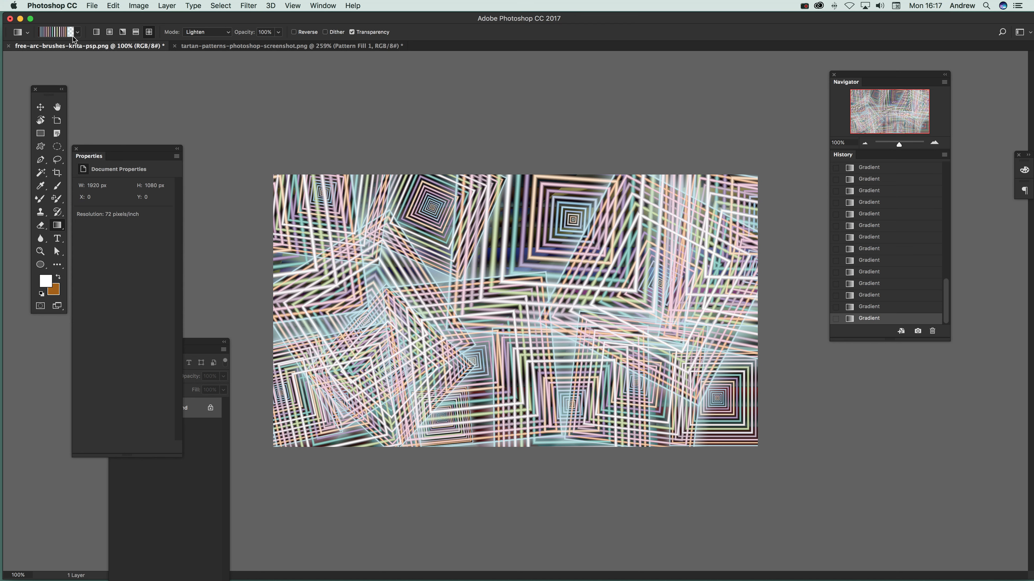
Examine the options for creating, loading, saving and replacing gradient tool presets
left_click(28, 33)
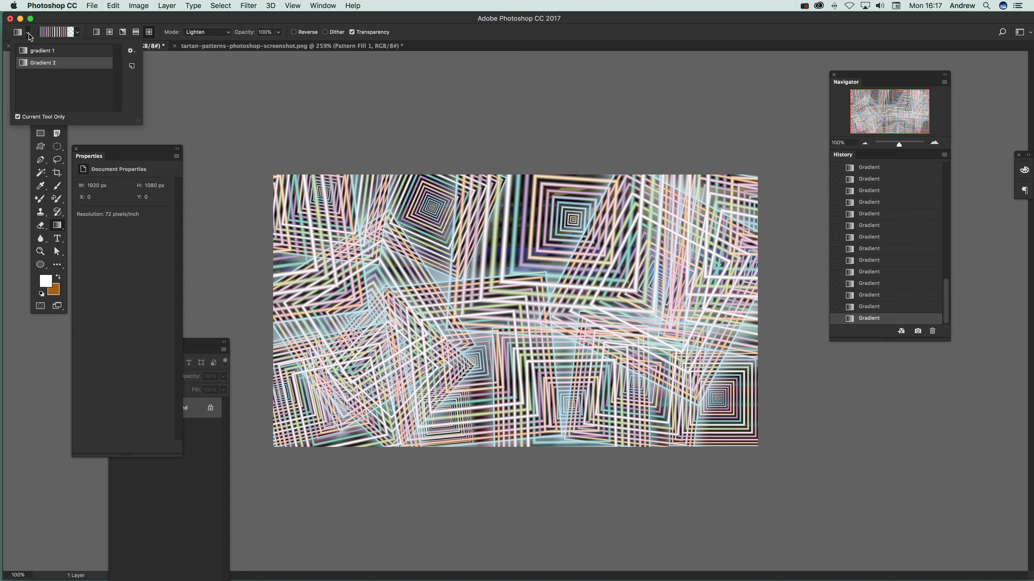
left_click(131, 51)
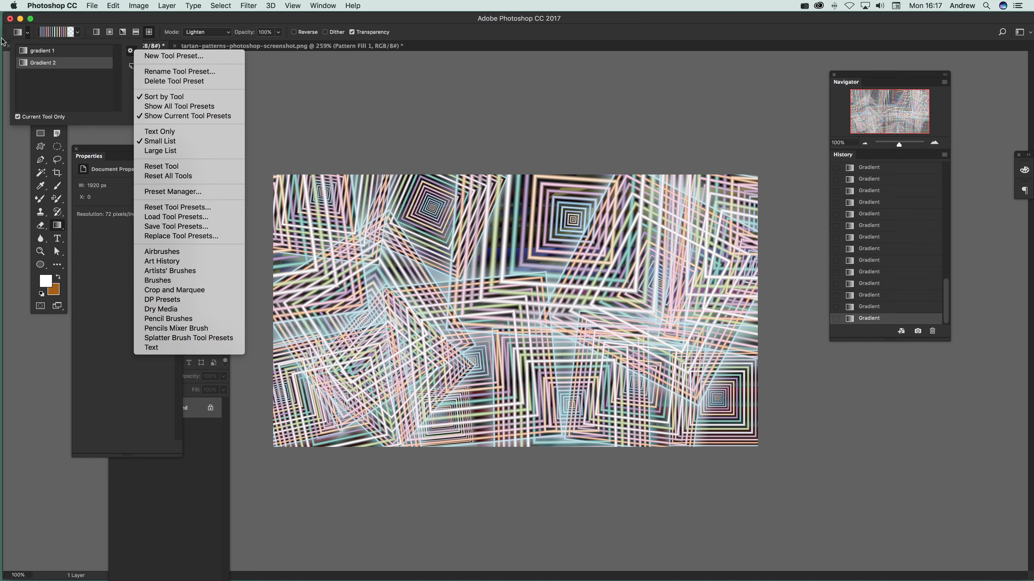
left_click(85, 84)
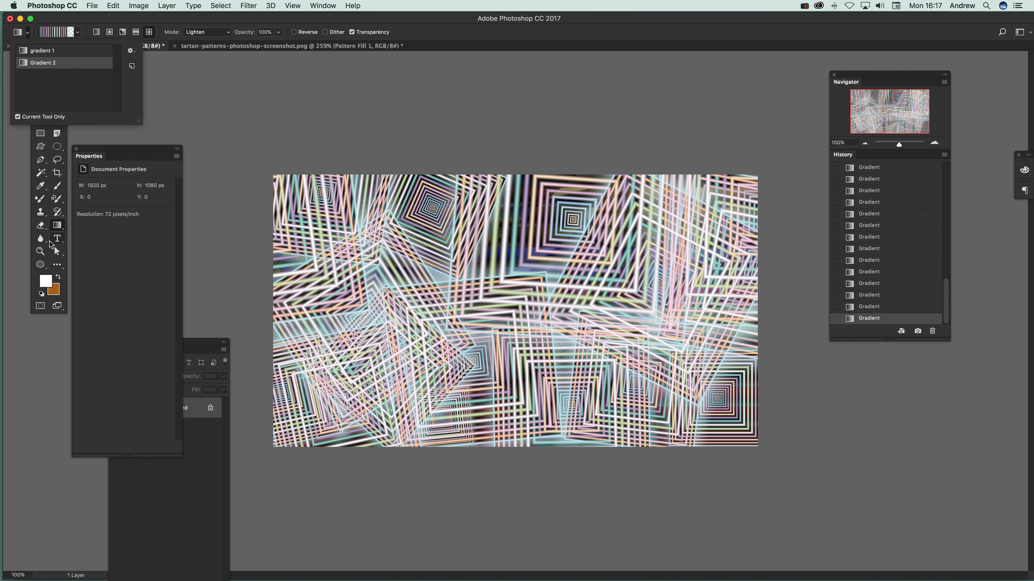